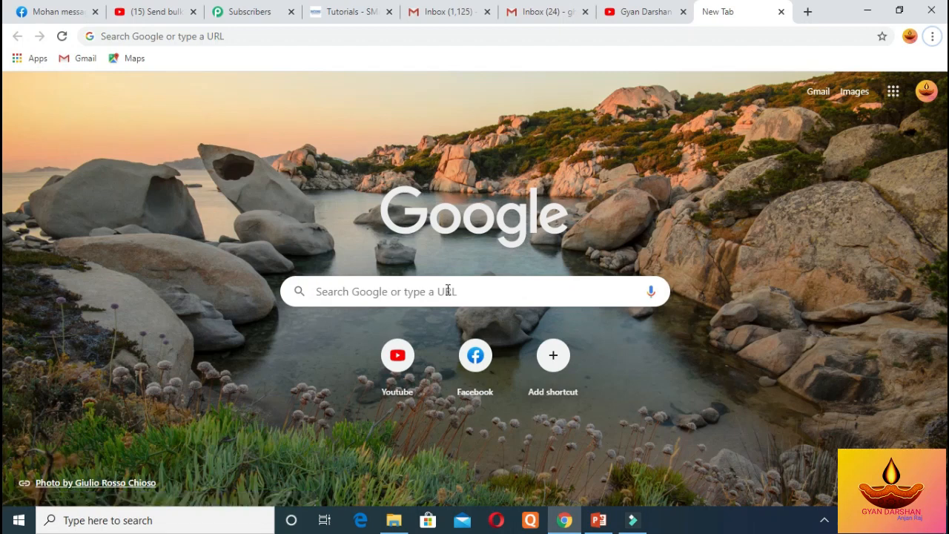
# Search for gmail.com in the new tab and open the Gmail inbox from the results
pyautogui.click(448, 290)
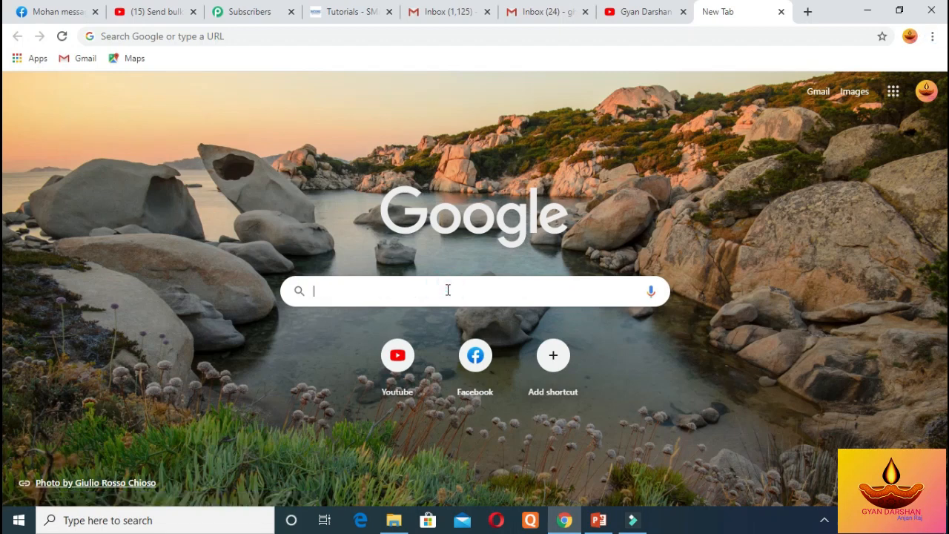
pyautogui.write('gmail')
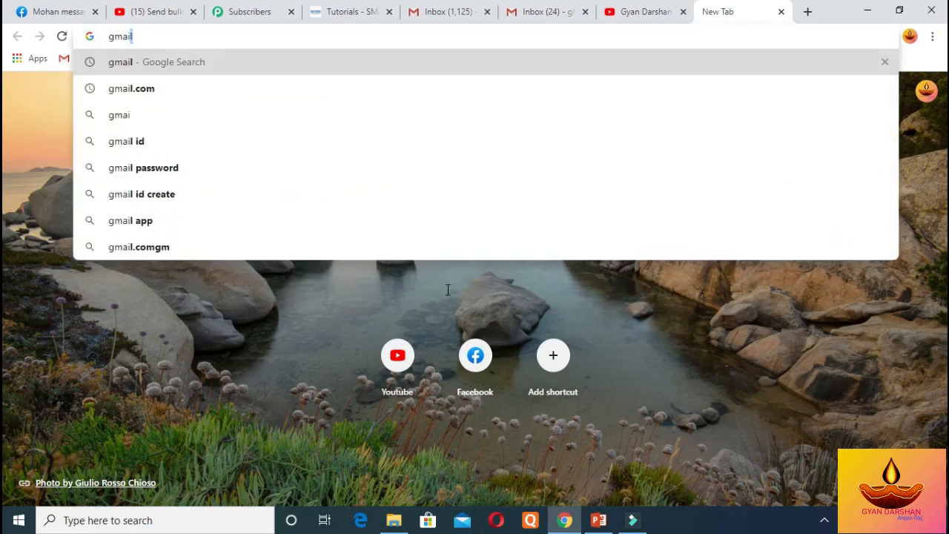
pyautogui.press('Down')
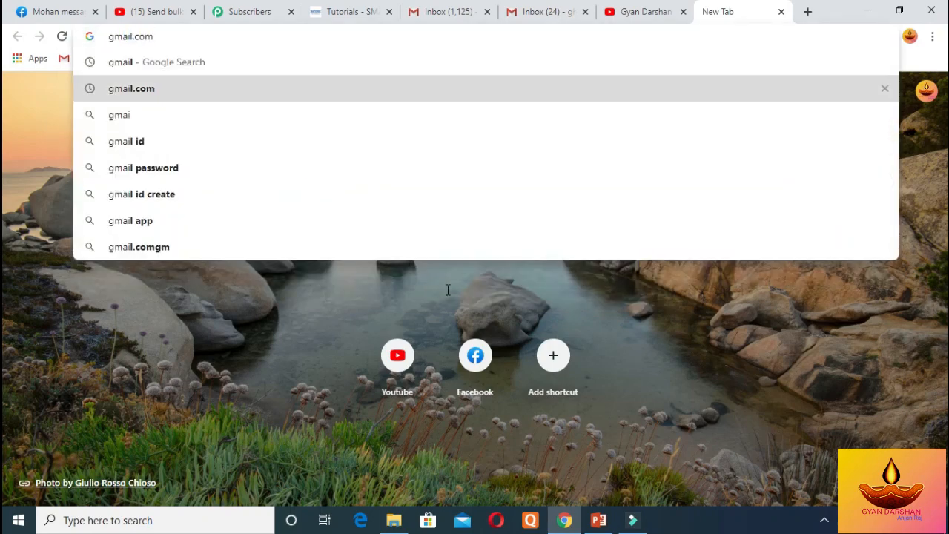
pyautogui.press('Return')
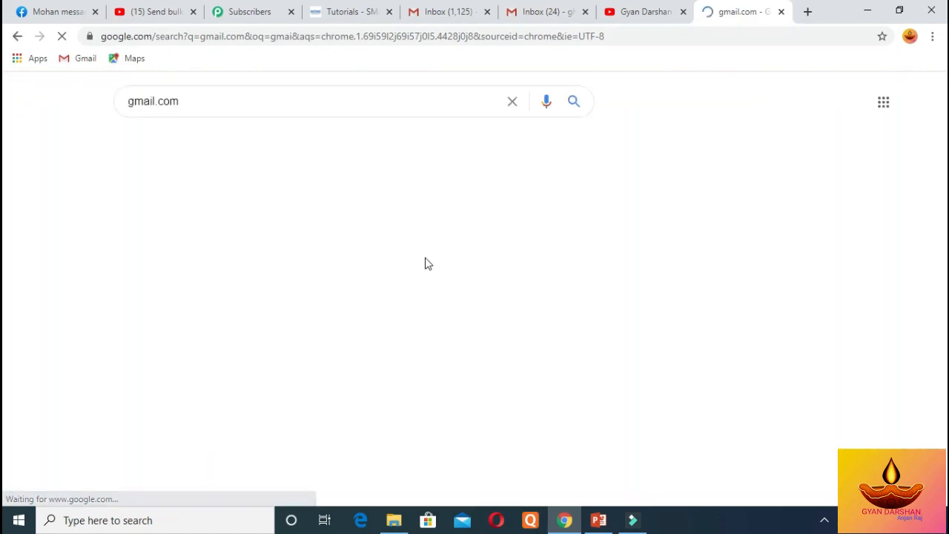
pyautogui.click(252, 217)
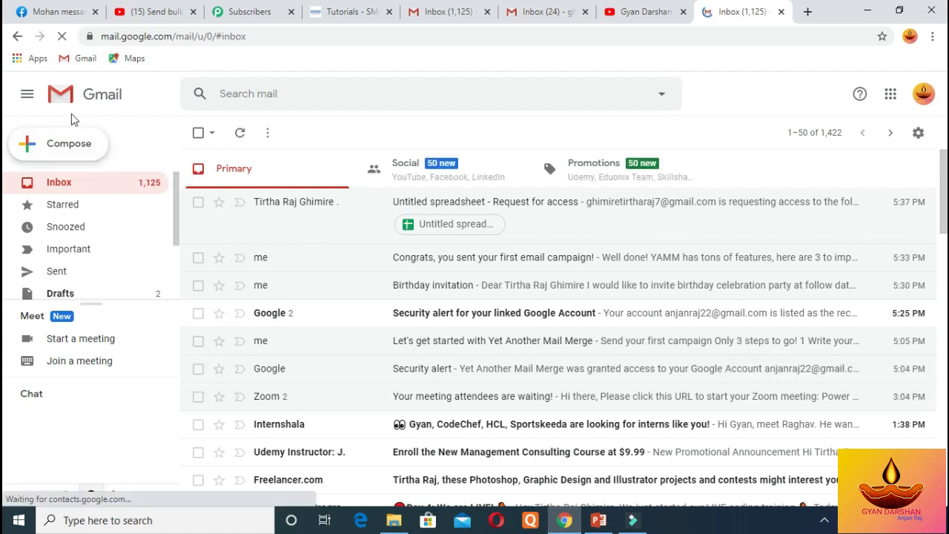
# Compose a new Gmail message with the subject 'Birthday Celebration'
pyautogui.click(30, 147)
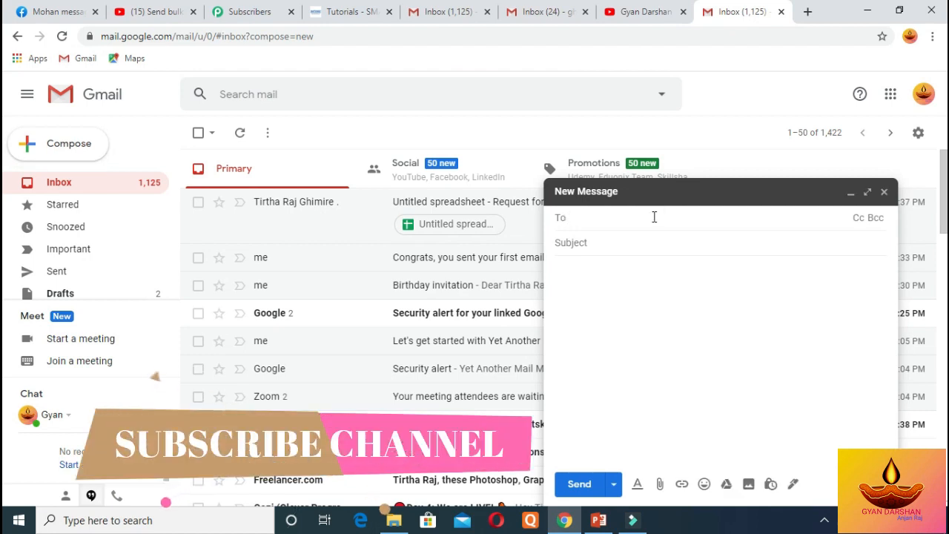
pyautogui.click(611, 246)
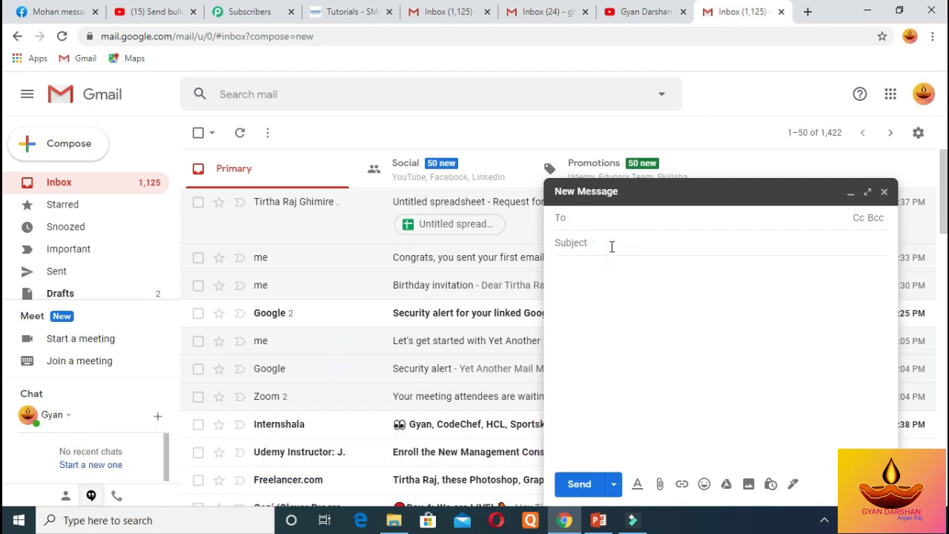
pyautogui.click(612, 246)
pyautogui.write('Bith')
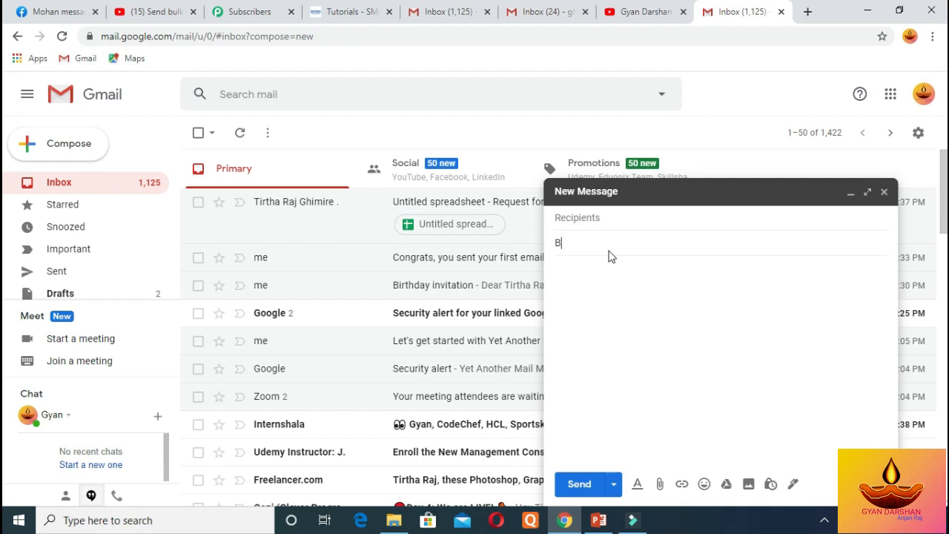
pyautogui.press('BackSpace')
pyautogui.press('BackSpace')
pyautogui.write('rh')
pyautogui.press('BackSpace')
pyautogui.write('thday C')
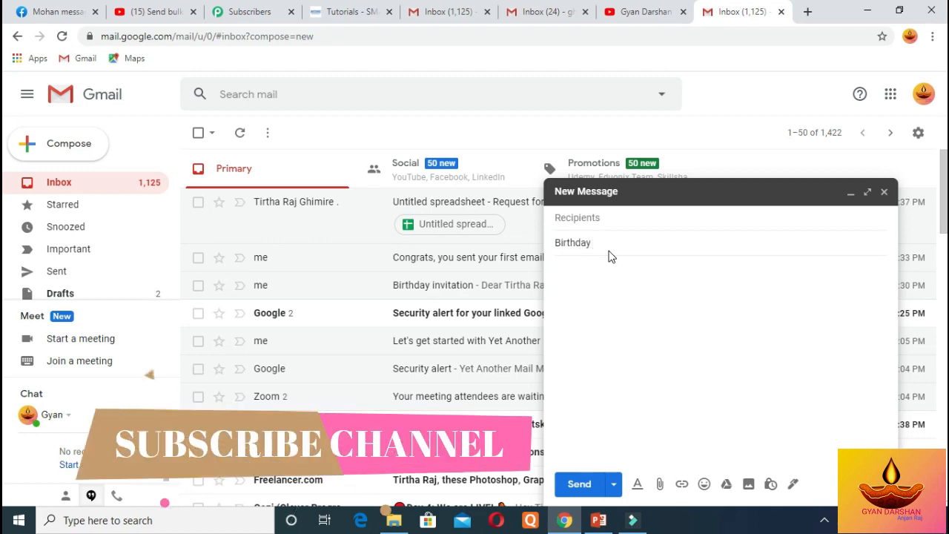
pyautogui.write('elevr')
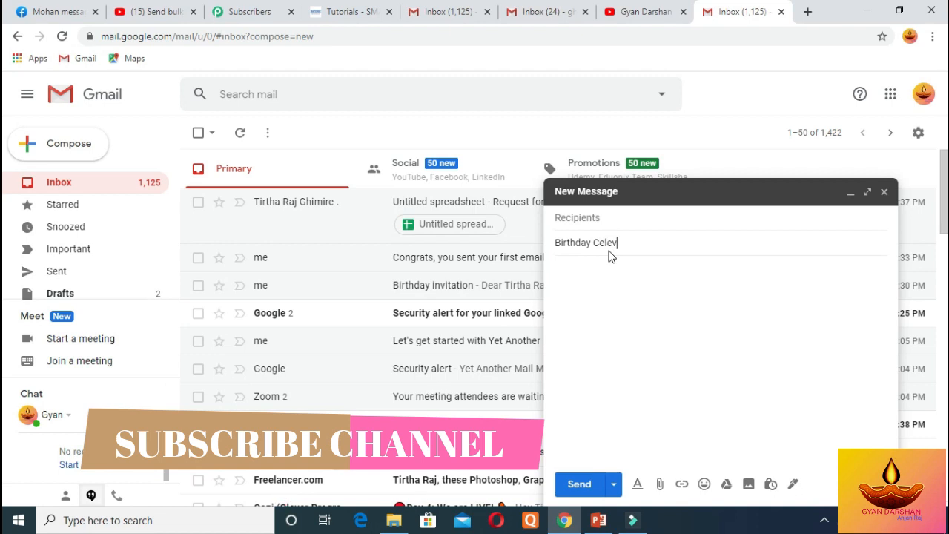
pyautogui.press('BackSpace')
pyautogui.press('BackSpace')
pyautogui.write('brat')
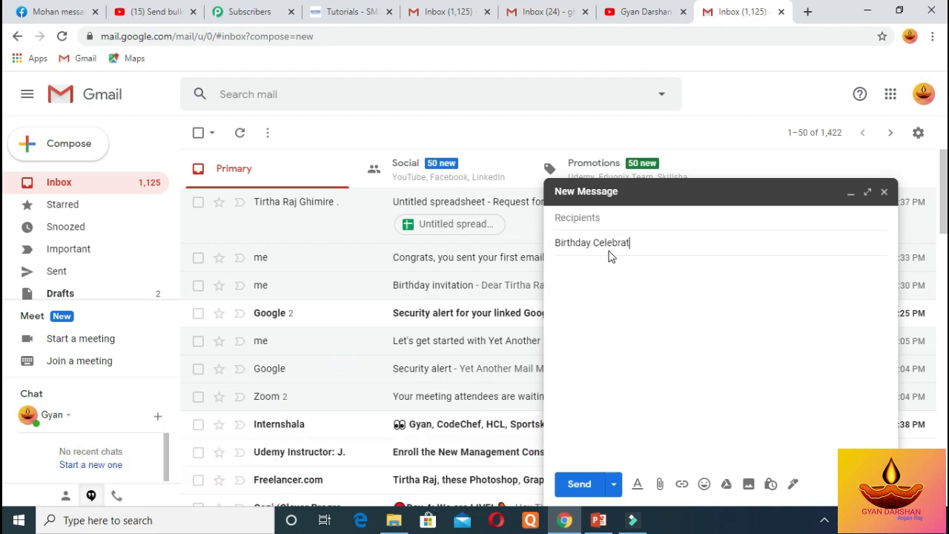
pyautogui.write('ion')
pyautogui.click(598, 287)
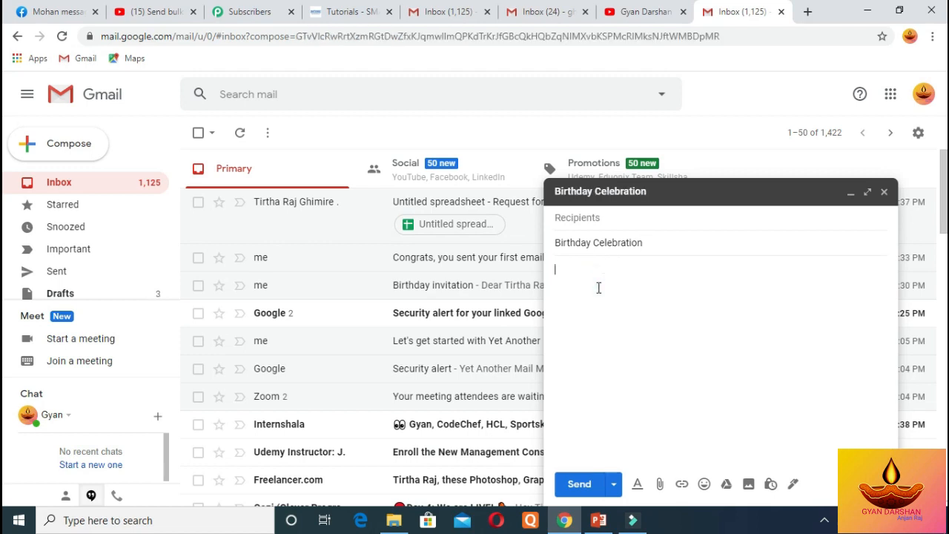
# Write 'Dear <<Name>>' and a paragraph inviting the reader to the birthday celebration
pyautogui.write('Dear')
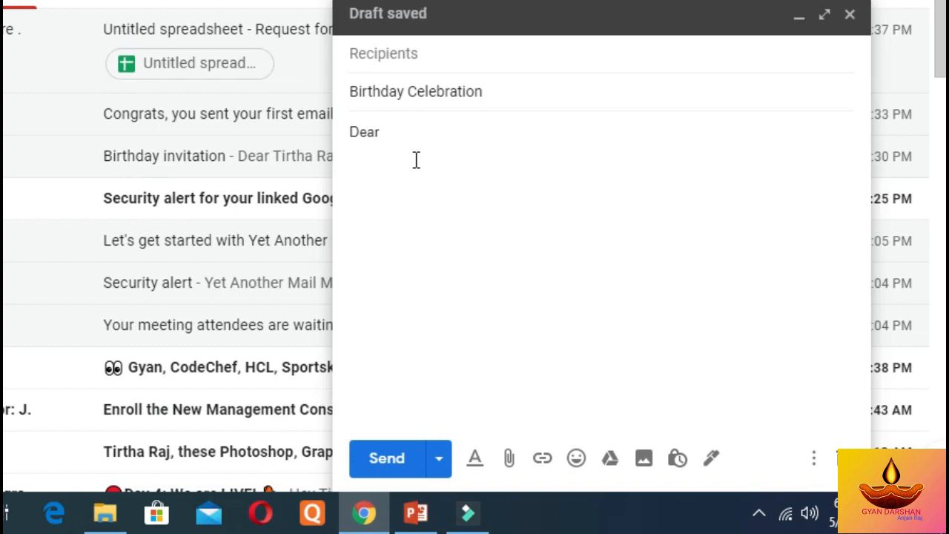
pyautogui.write(' <<Name')
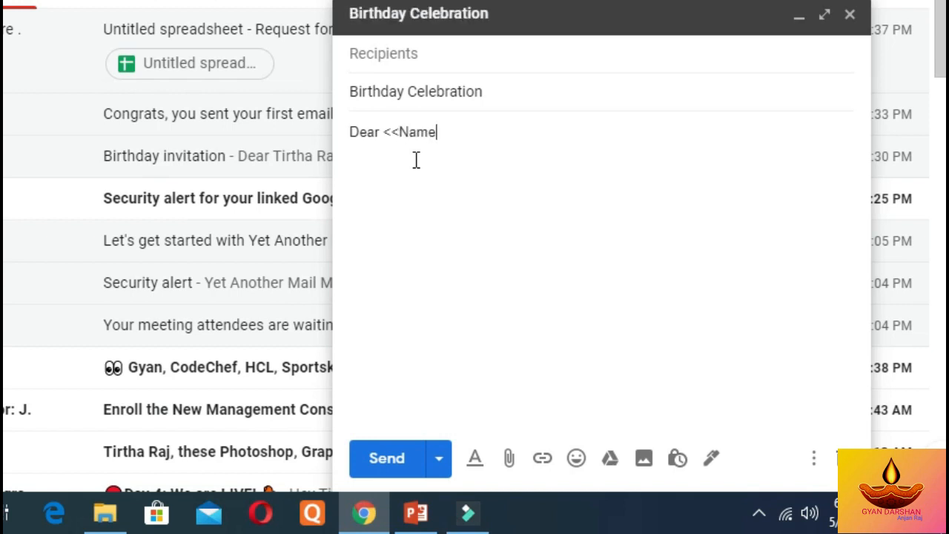
pyautogui.write('>>')
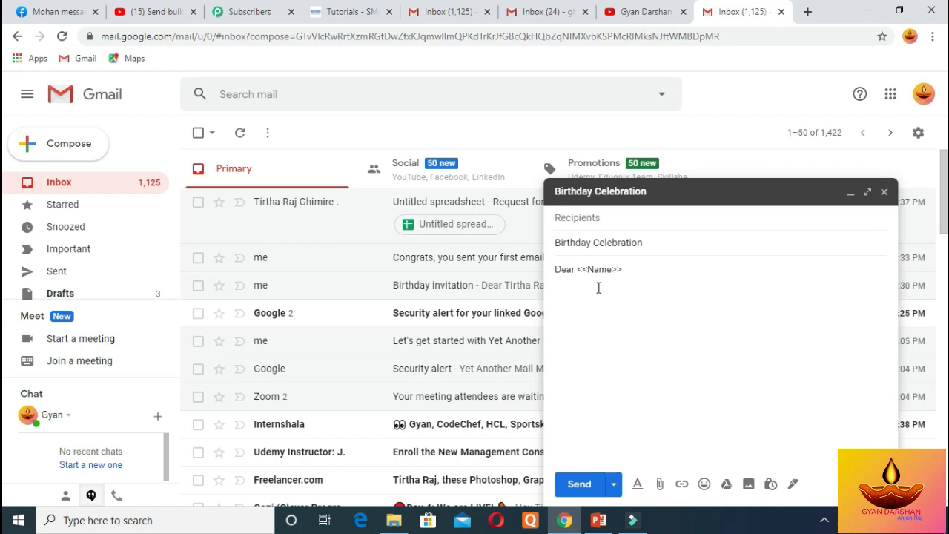
pyautogui.write('I would like to invite my birthday celebration heartly.I hope you will attend in my party.')
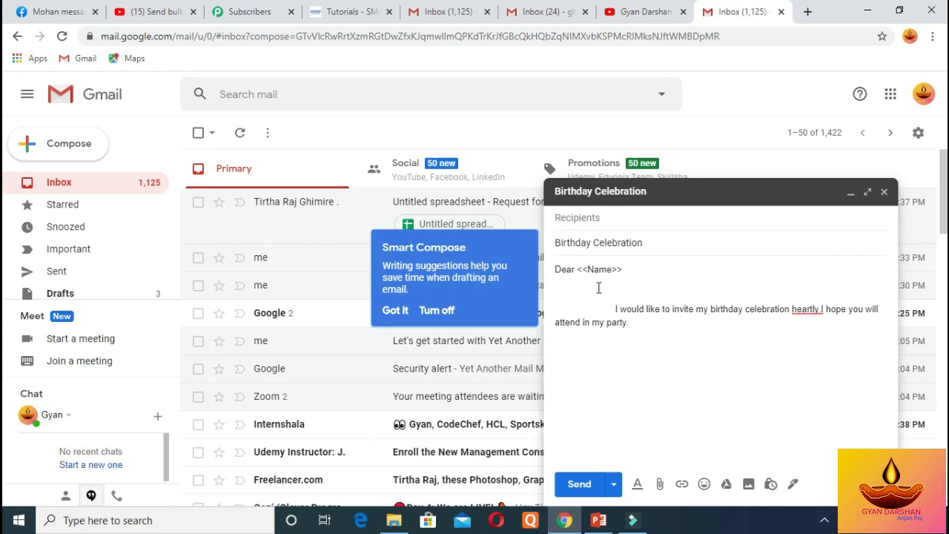
# Add Date 2077/02/14, Time 4:00 pm and venue lines, then close the draft
pyautogui.press('Return')
pyautogui.press('Return')
pyautogui.write('Tim')
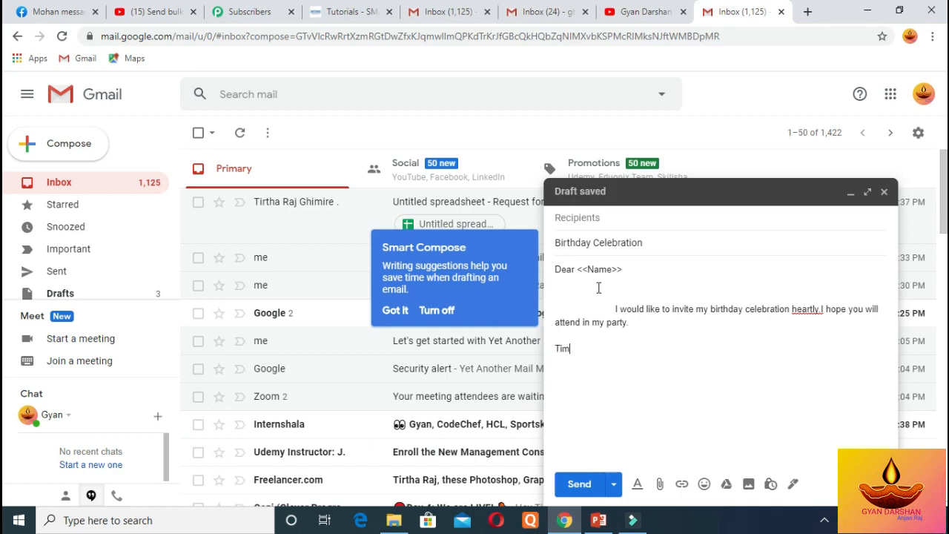
pyautogui.write('e:4')
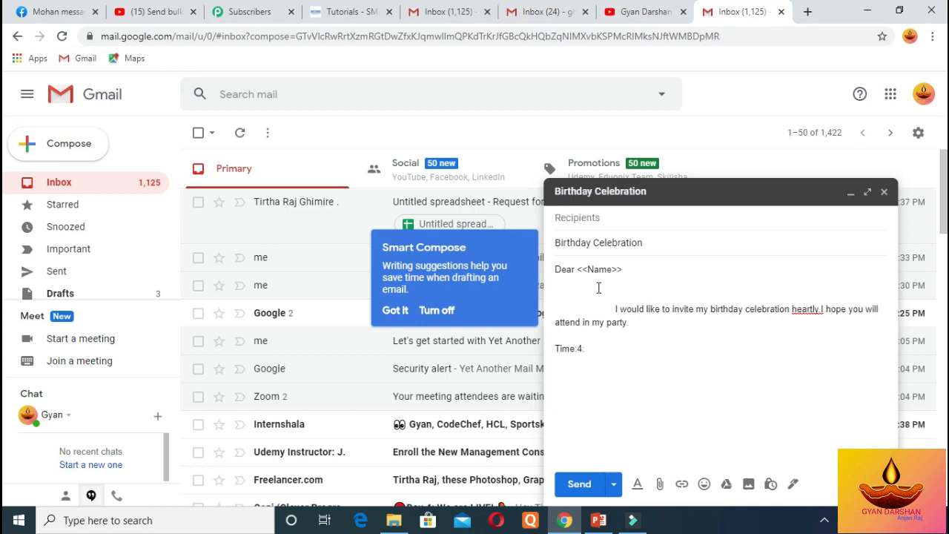
pyautogui.write(':00 pm')
pyautogui.click(639, 322)
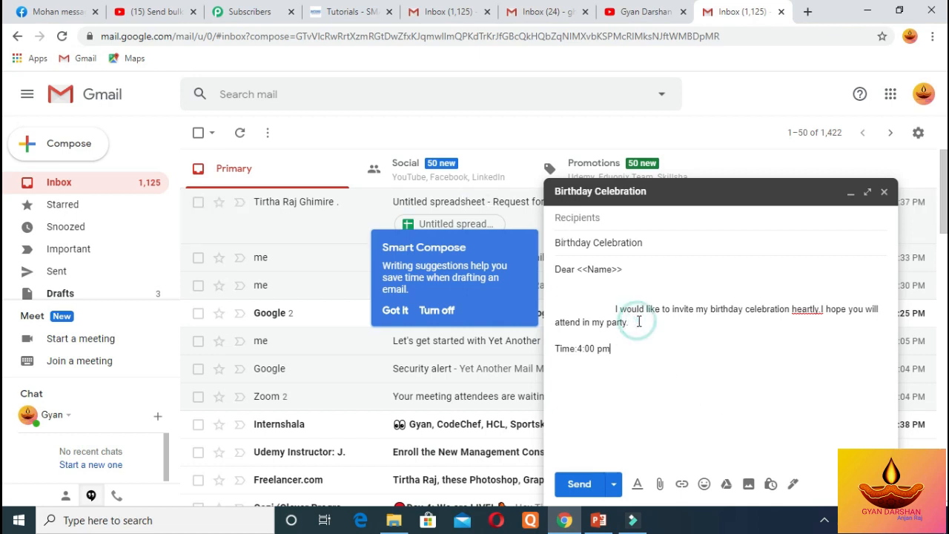
pyautogui.press('Return')
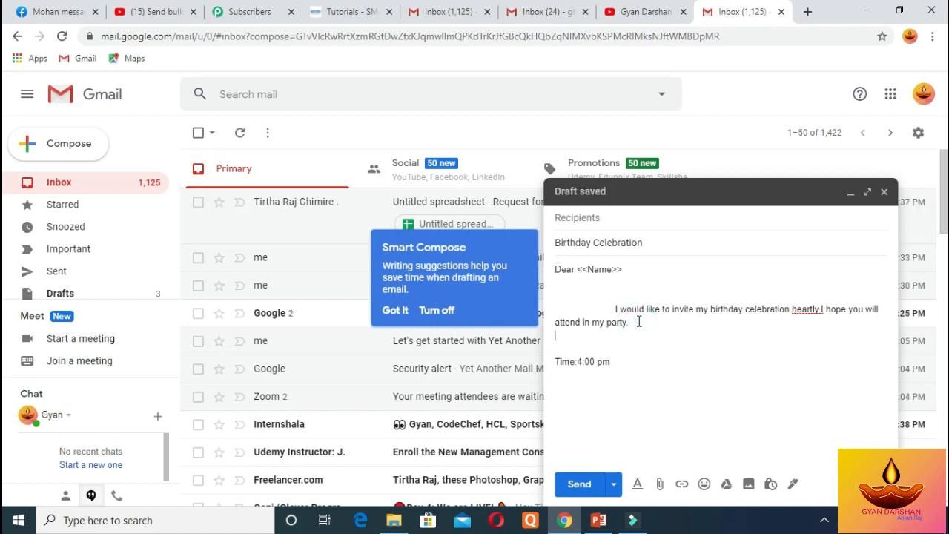
pyautogui.write('D')
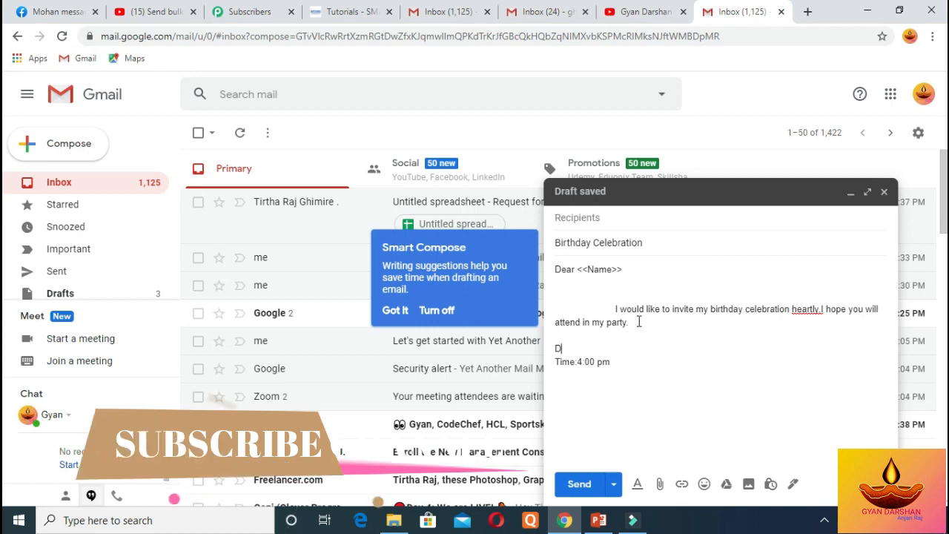
pyautogui.write('ate')
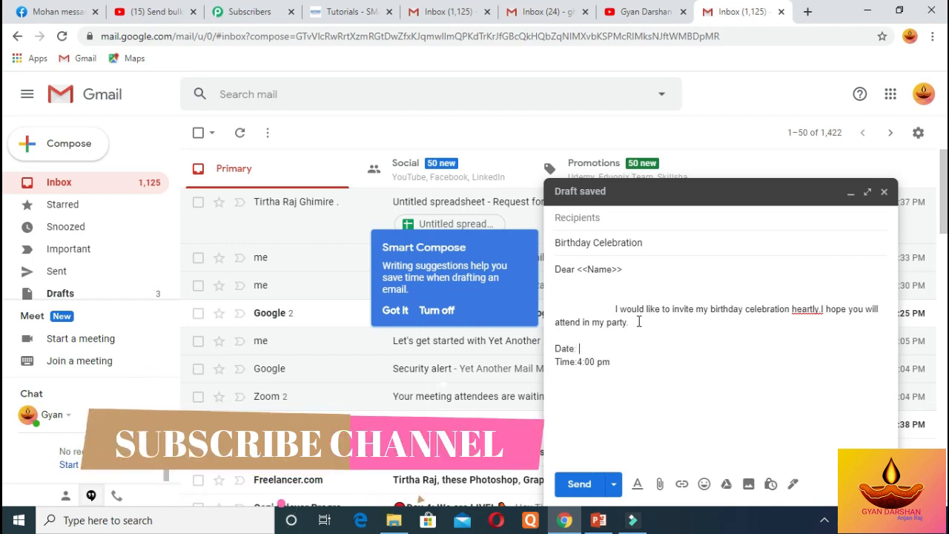
pyautogui.write(': 2077')
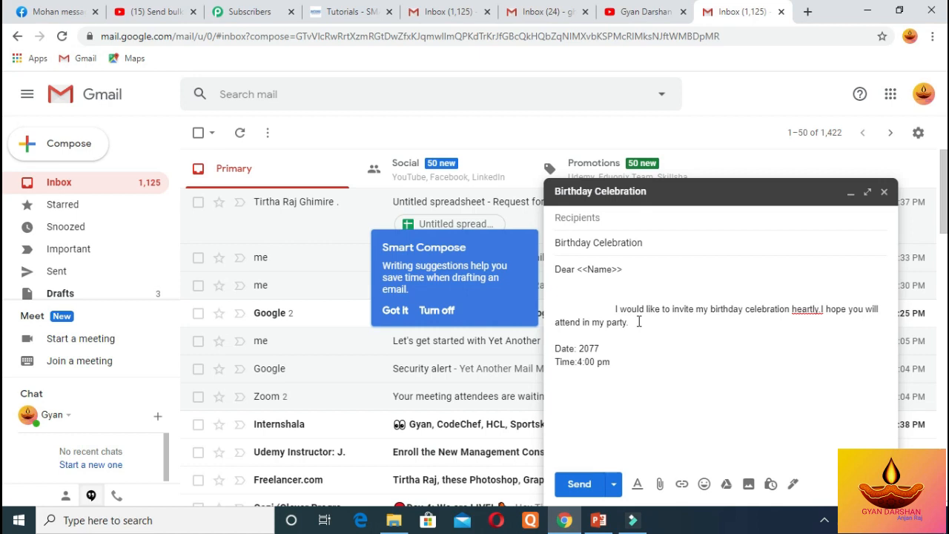
pyautogui.write('/')
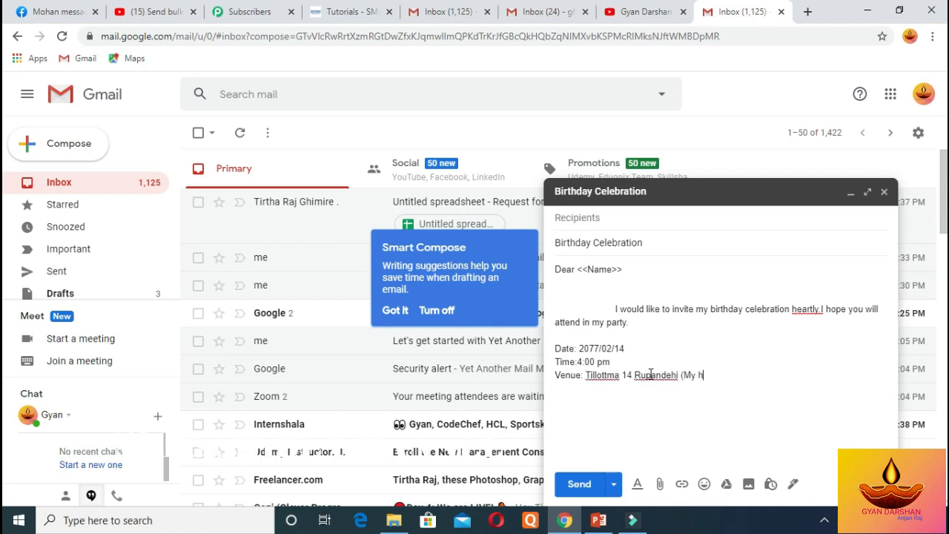
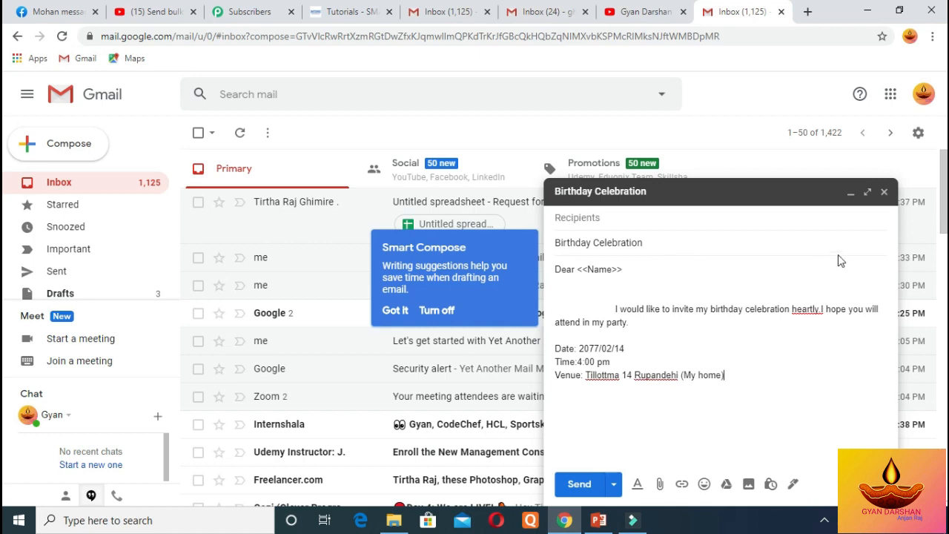
pyautogui.click(885, 193)
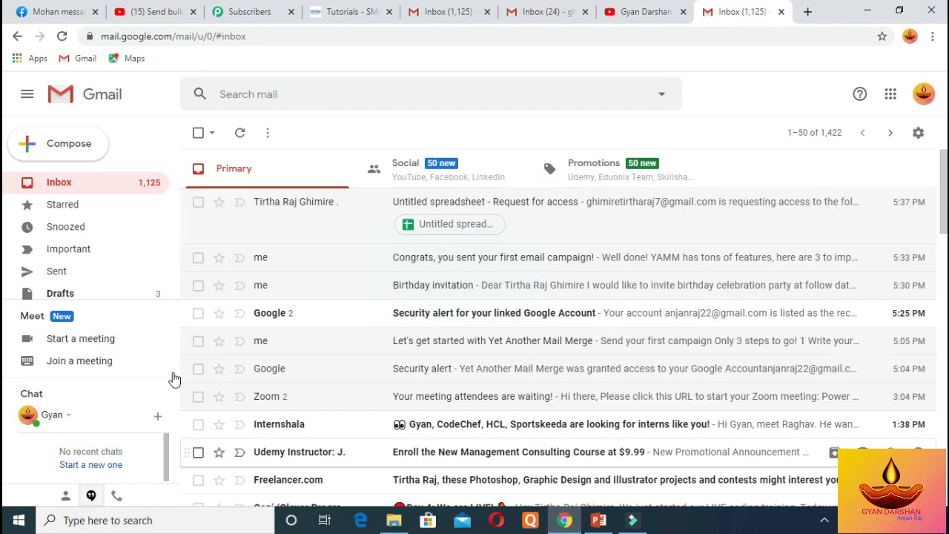
# Discard the Birthday invitation draft in Drafts and go back to the inbox
pyautogui.click(73, 295)
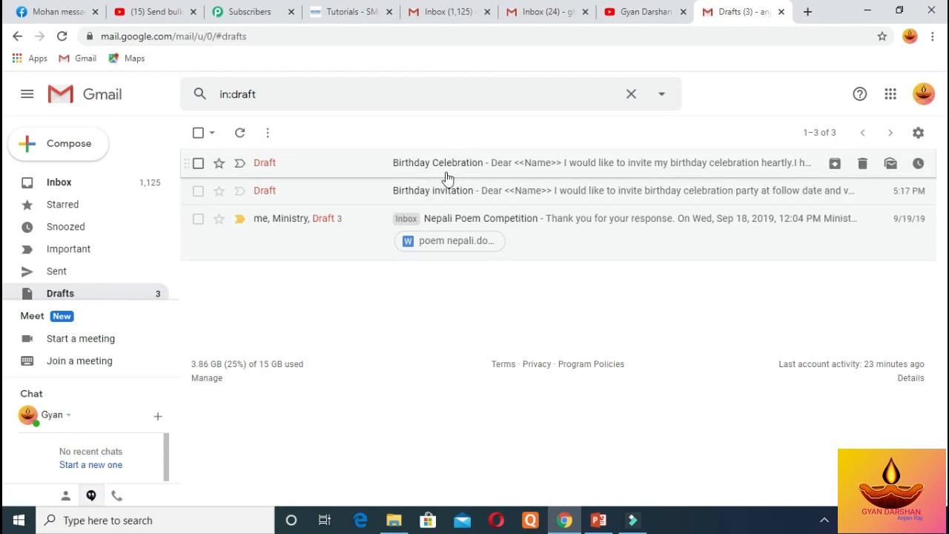
pyautogui.click(198, 191)
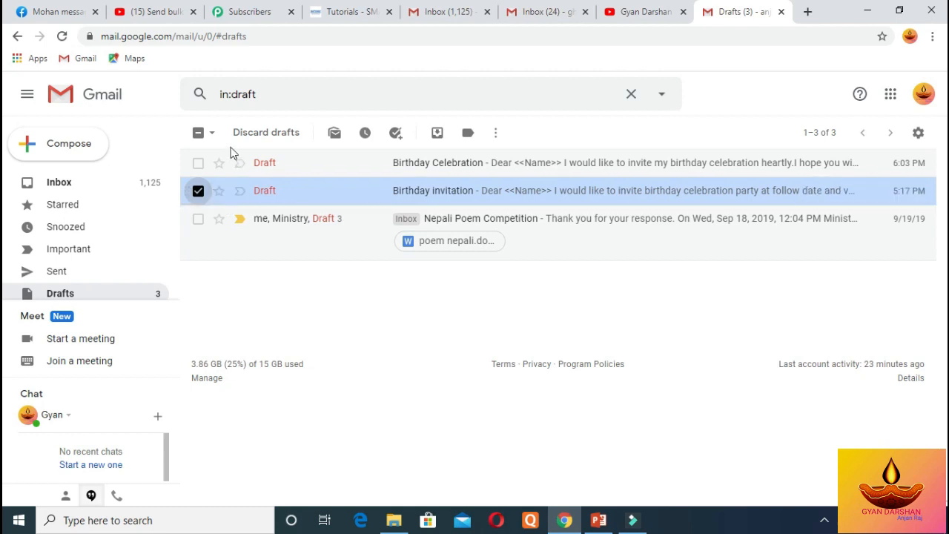
pyautogui.click(261, 134)
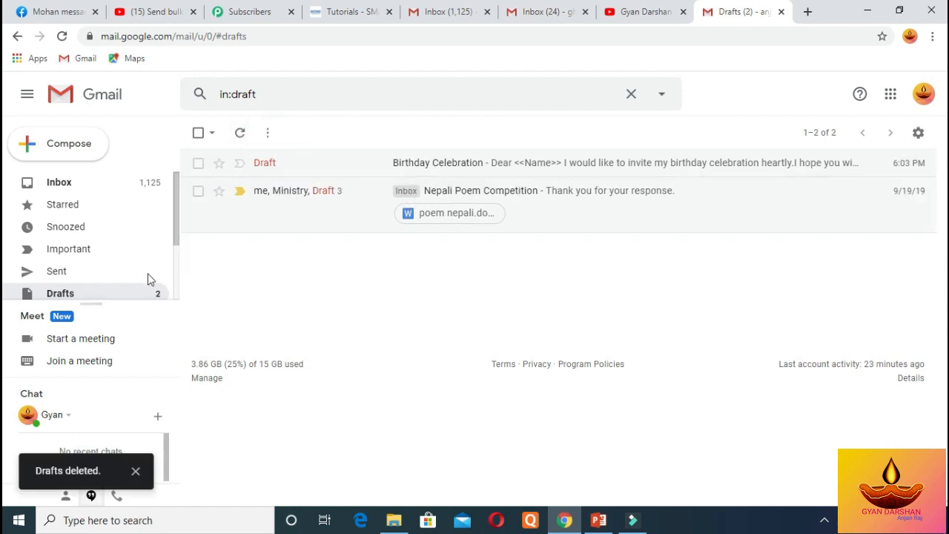
pyautogui.click(111, 291)
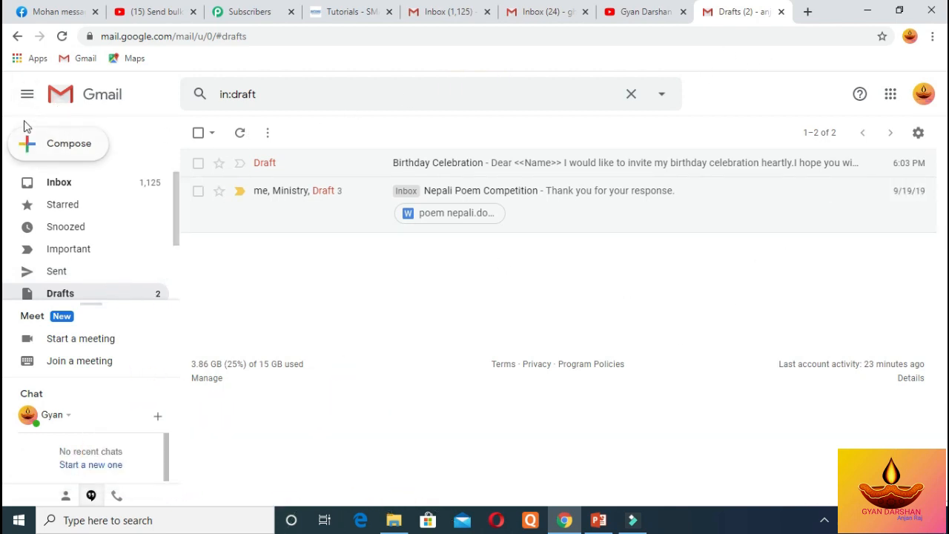
pyautogui.click(78, 187)
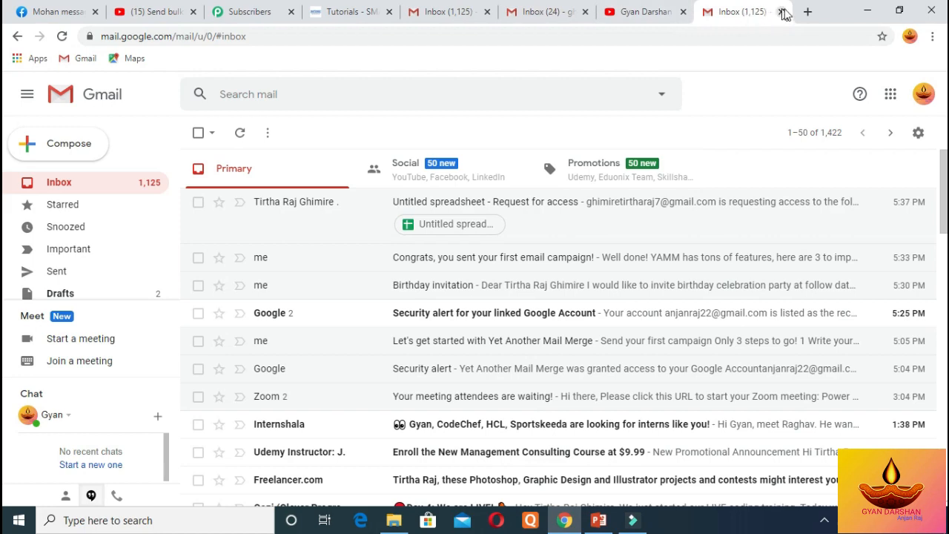
# Search Google for 'google docs' in a new Chrome tab
pyautogui.click(807, 13)
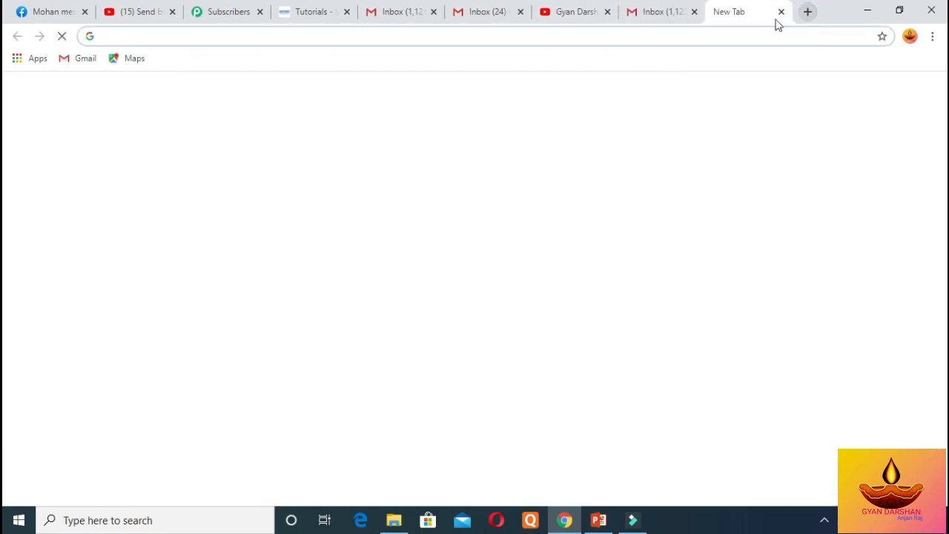
pyautogui.click(601, 15)
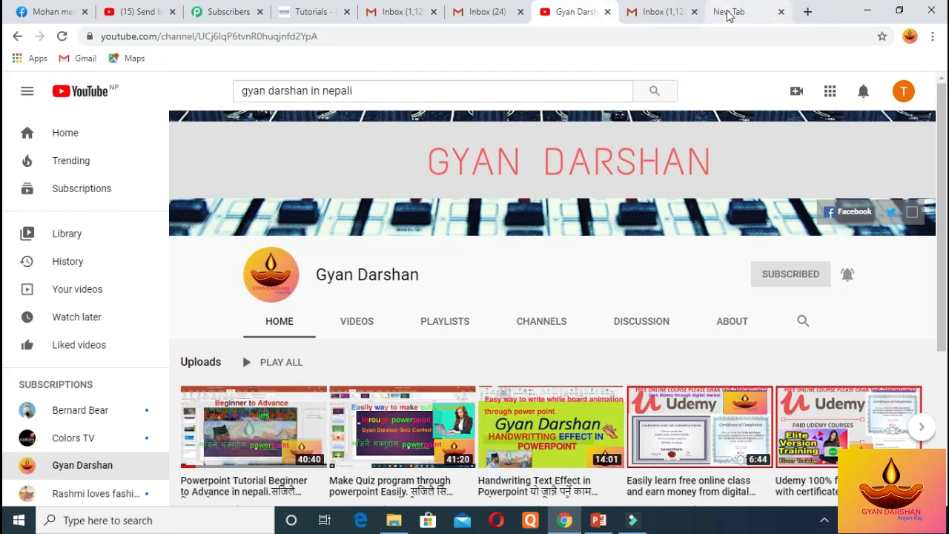
pyautogui.click(725, 15)
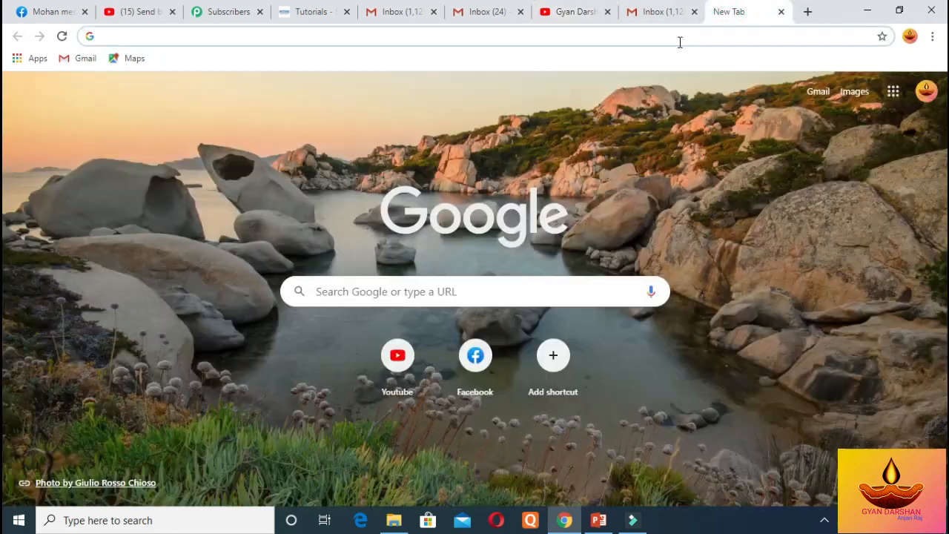
pyautogui.write('google docs')
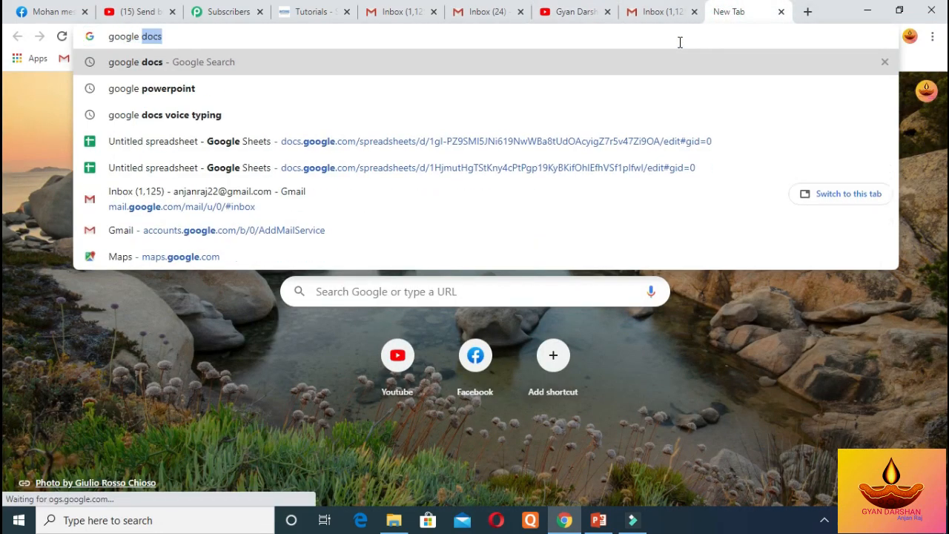
pyautogui.press('Return')
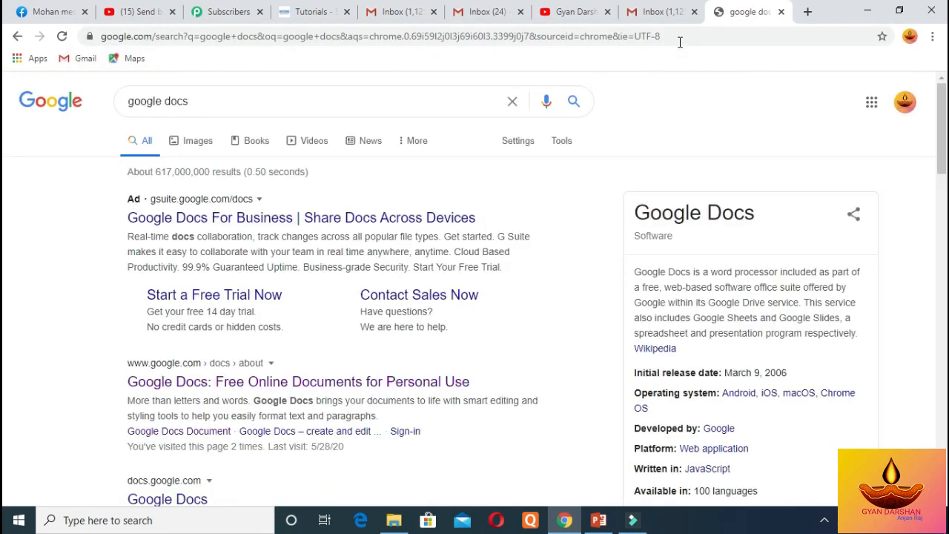
pyautogui.moveTo(942, 144); pyautogui.dragTo(942, 196)
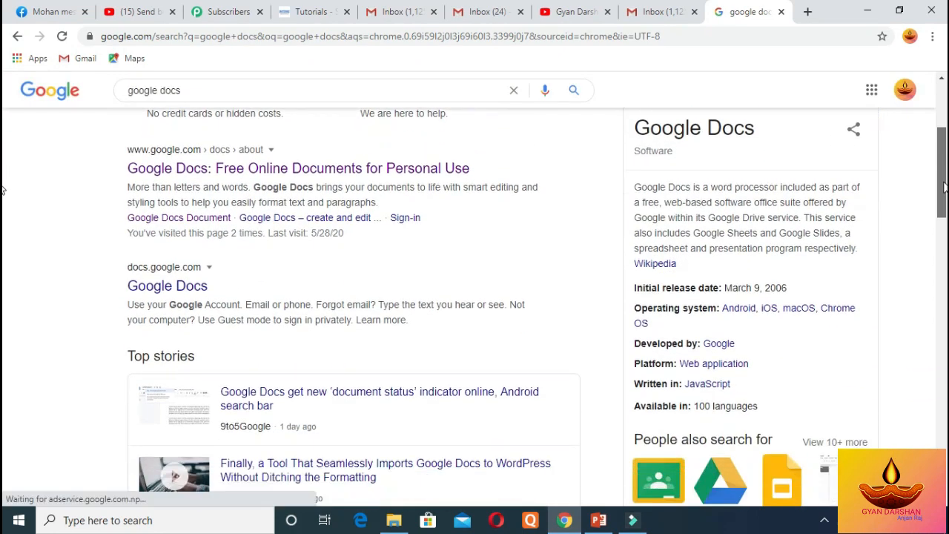
# Go from the Google Docs page to the Sheets product page and into Google Sheets
pyautogui.click(230, 177)
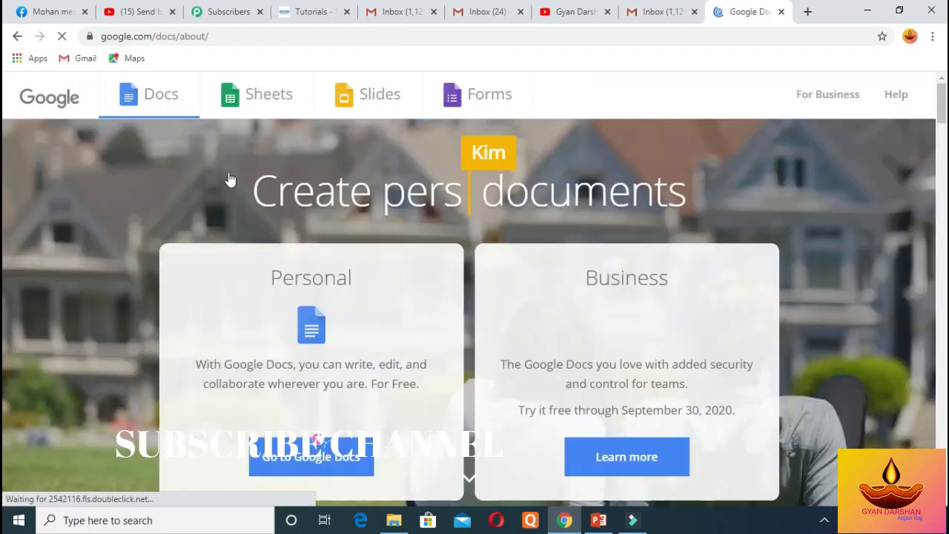
pyautogui.click(255, 108)
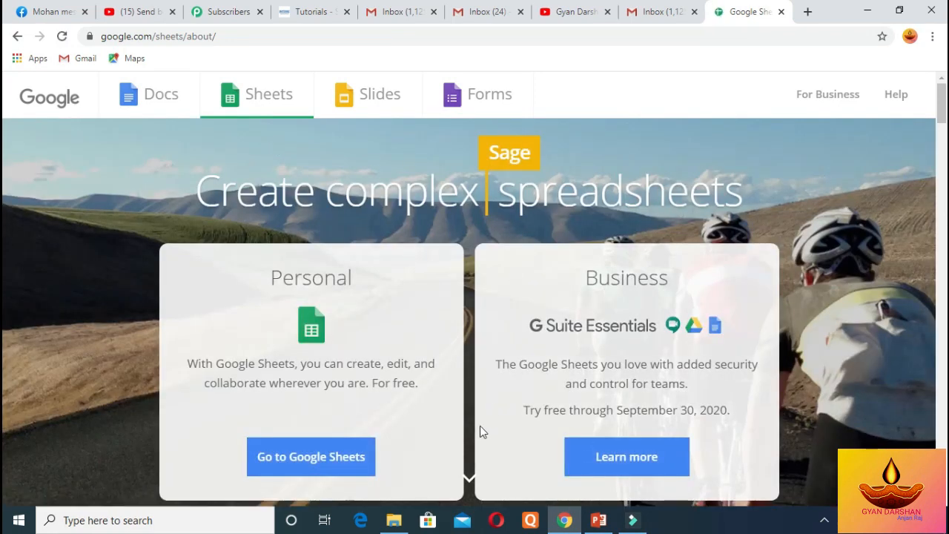
pyautogui.click(306, 460)
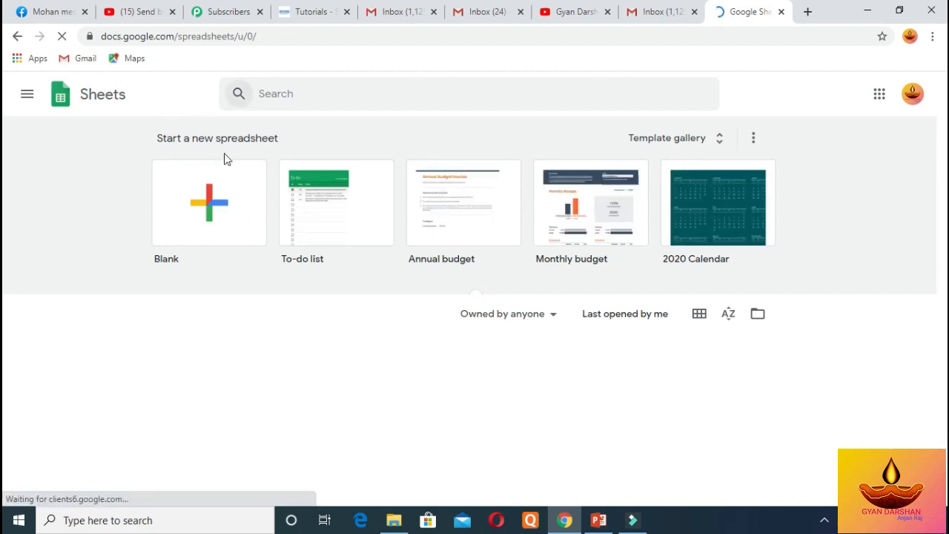
# Create a new Untitled spreadsheet from the Blank template
pyautogui.click(220, 212)
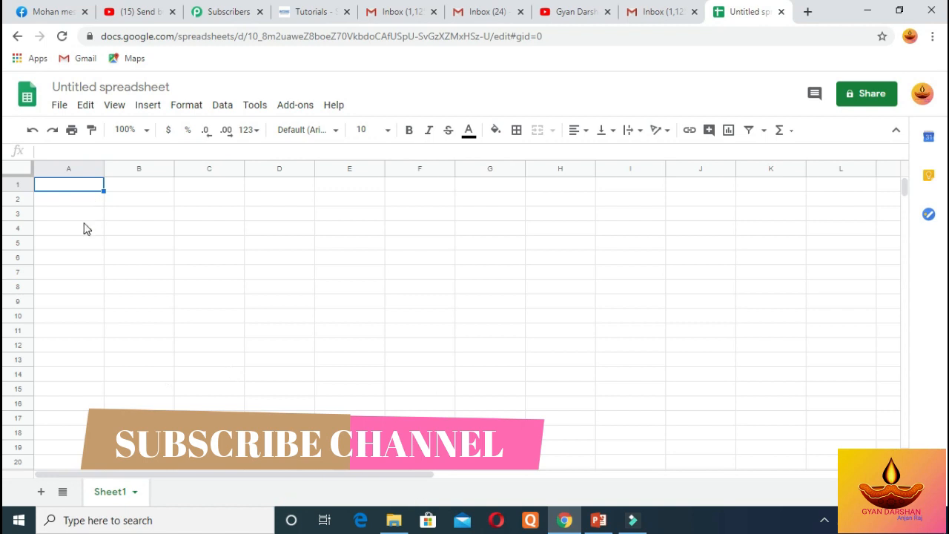
# Open Add-ons > Get add-ons to browse the G Suite Marketplace
pyautogui.click(85, 227)
pyautogui.click(84, 190)
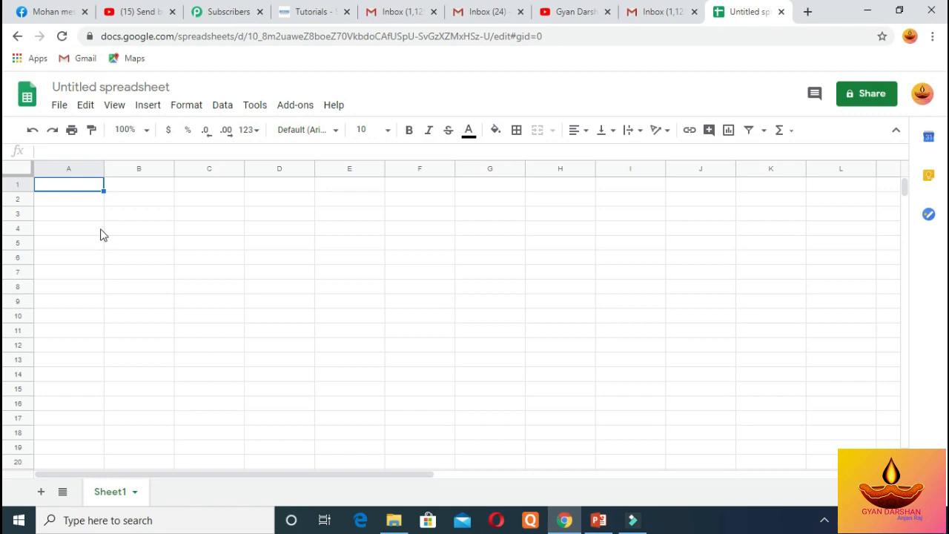
pyautogui.click(77, 198)
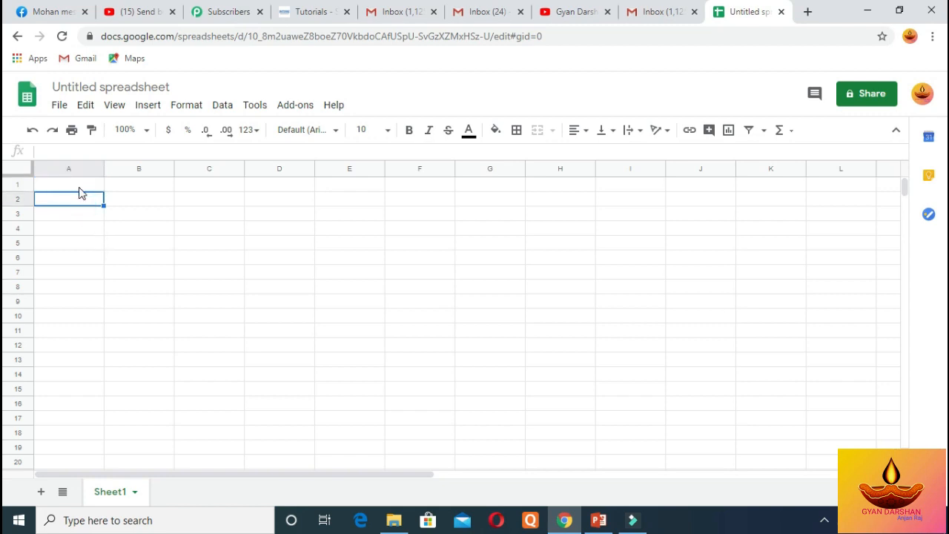
pyautogui.click(79, 189)
pyautogui.click(79, 201)
pyautogui.click(126, 198)
pyautogui.click(250, 201)
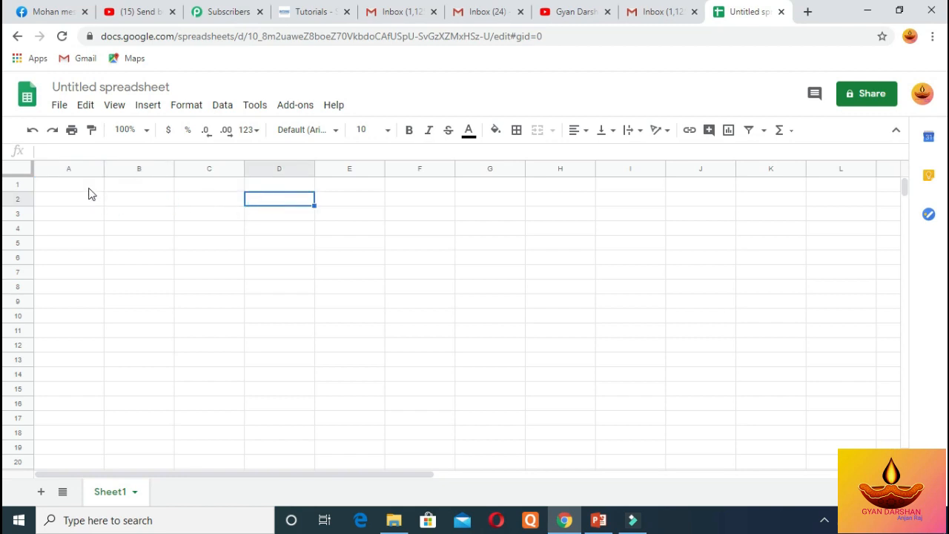
pyautogui.click(88, 189)
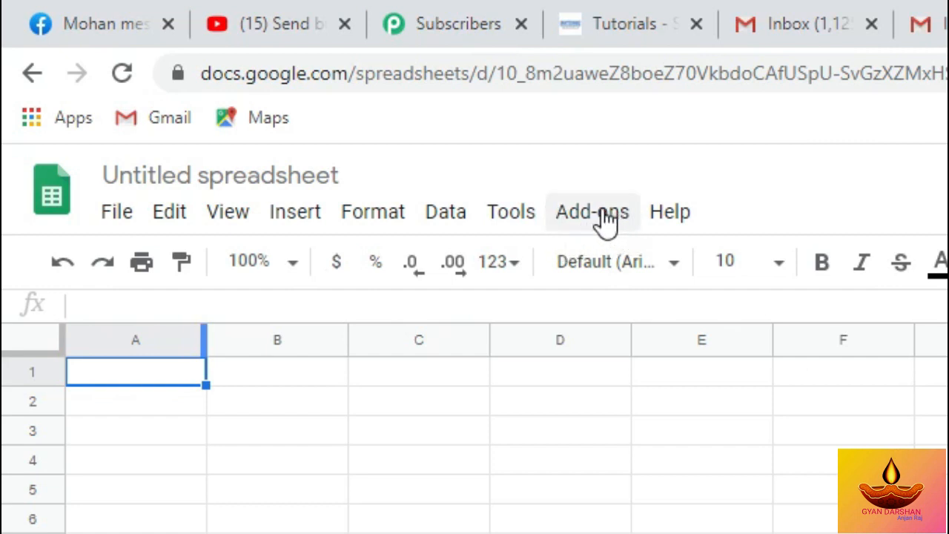
pyautogui.click(606, 221)
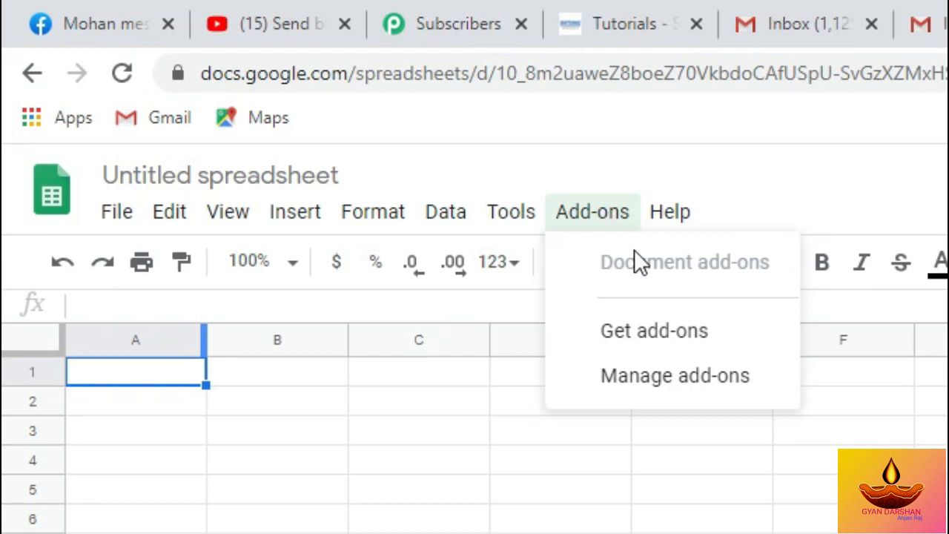
pyautogui.click(682, 334)
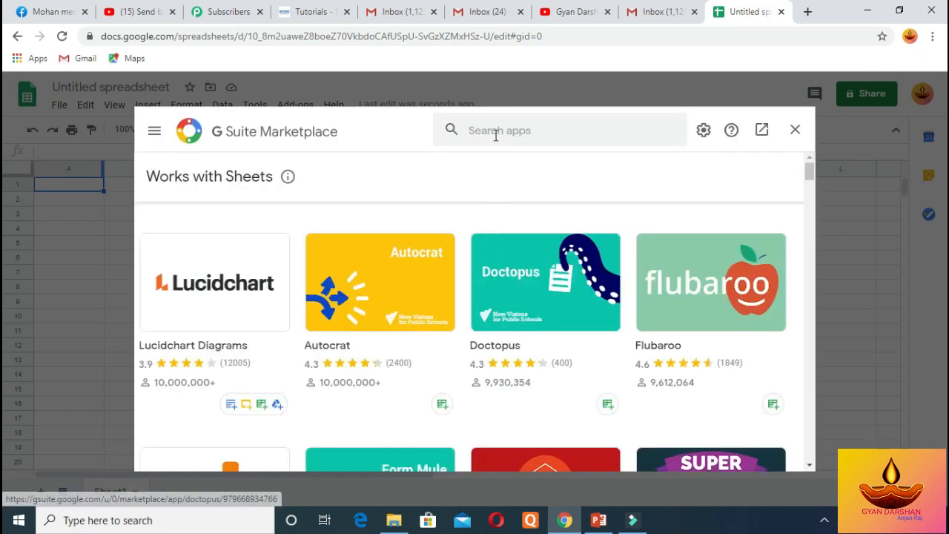
# Search the Marketplace for 'Yet' and install Yet Another Mail Merge
pyautogui.click(496, 130)
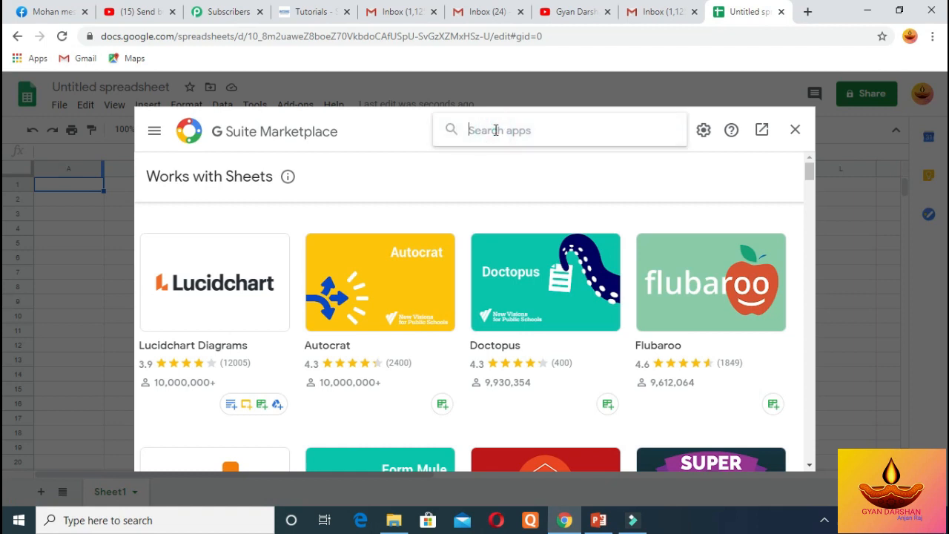
pyautogui.write('Yet')
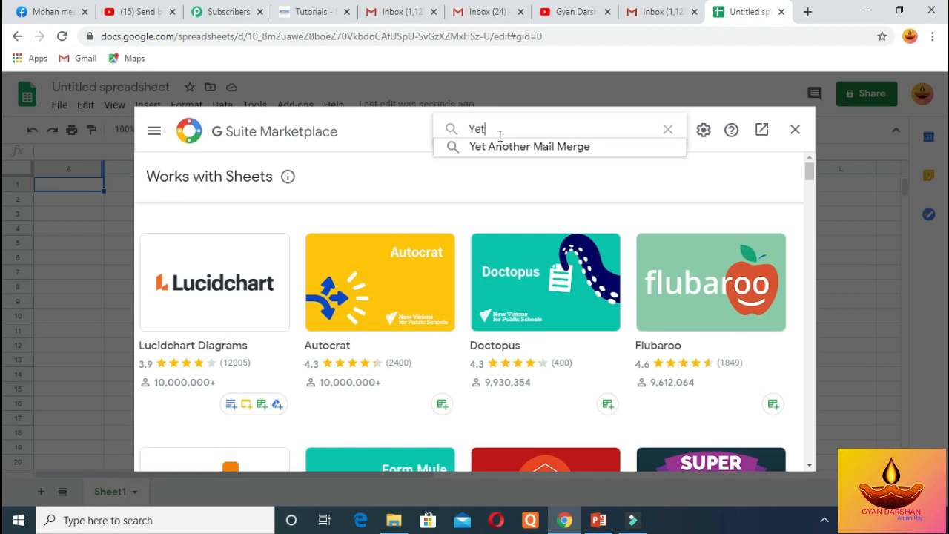
pyautogui.click(501, 152)
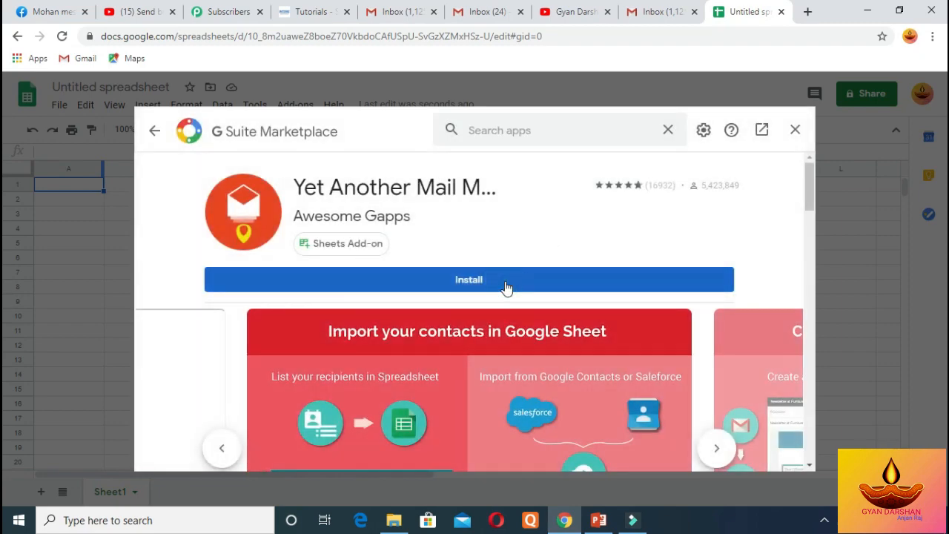
pyautogui.click(507, 287)
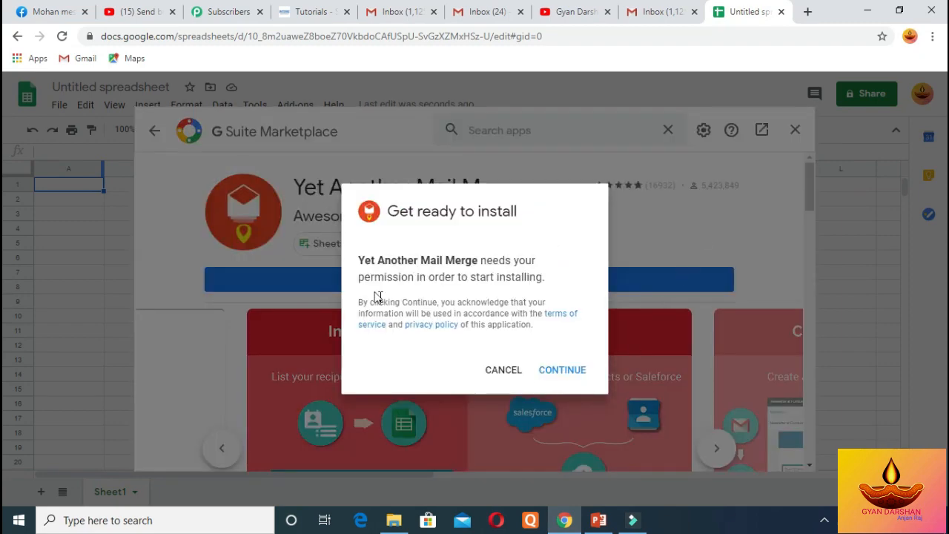
# Continue the install, choose the Google account, and allow Yet Another Mail Merge access
pyautogui.click(562, 371)
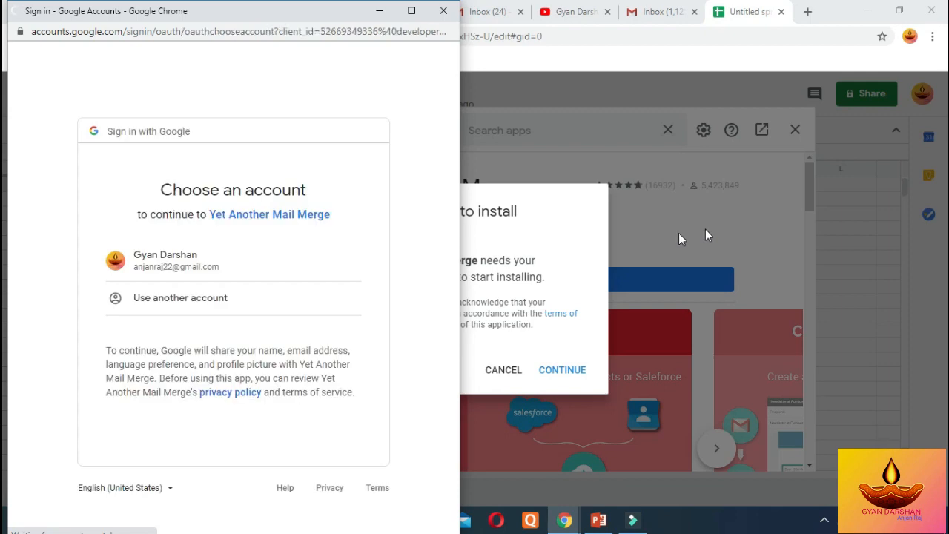
pyautogui.click(190, 259)
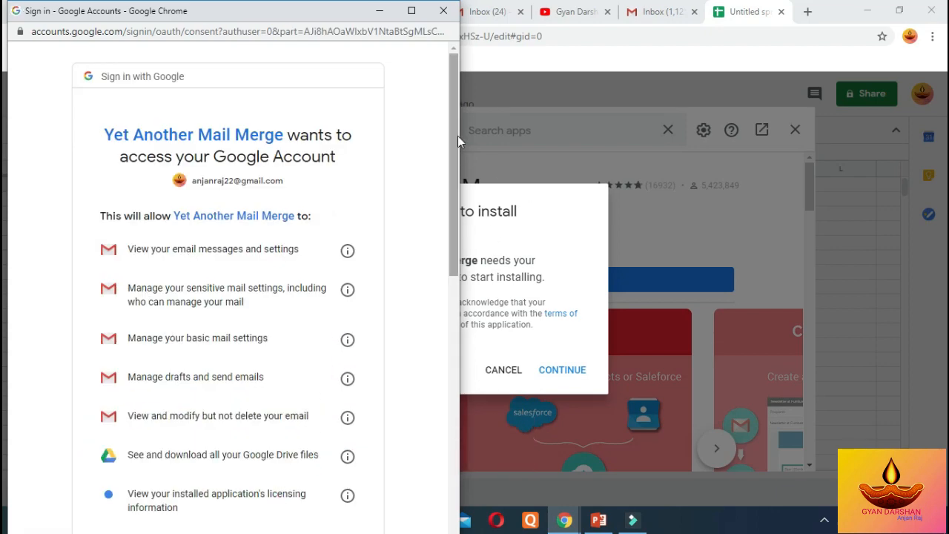
pyautogui.scroll(-7, 453, 134)
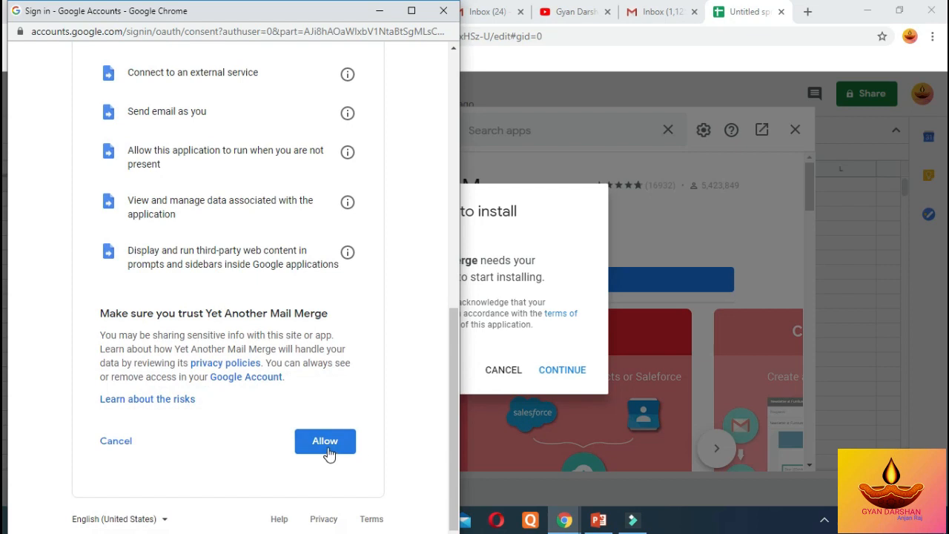
pyautogui.click(326, 445)
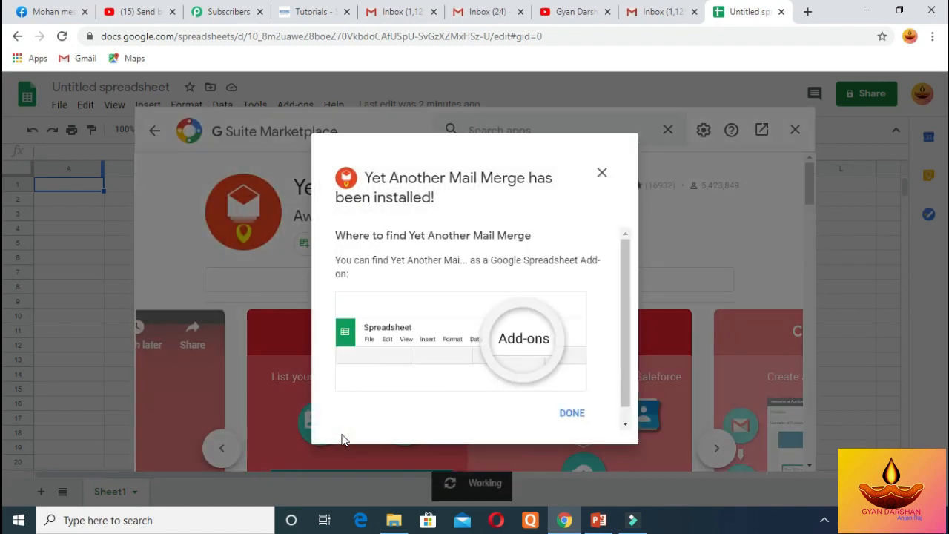
# Dismiss the installation confirmation and close the Yet Another Mail Merge and Marketplace windows
pyautogui.click(574, 415)
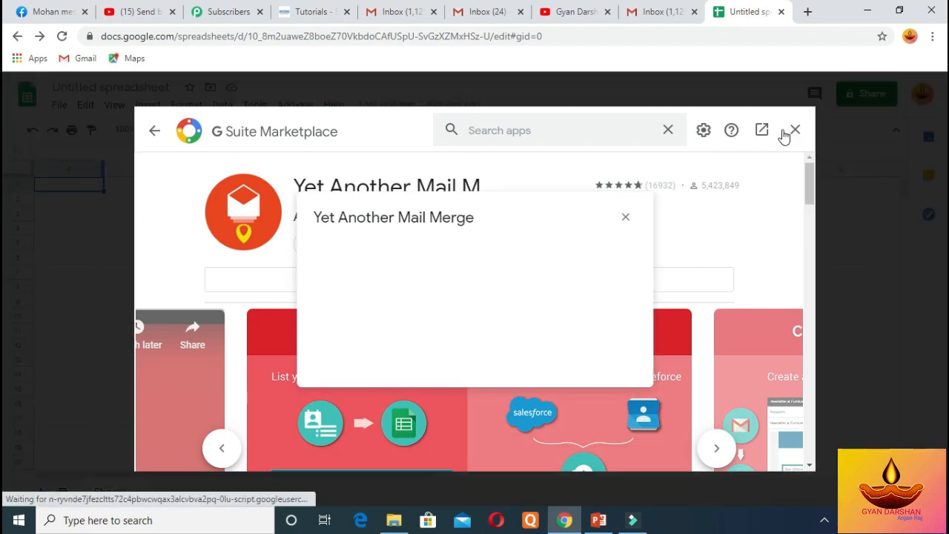
pyautogui.click(625, 218)
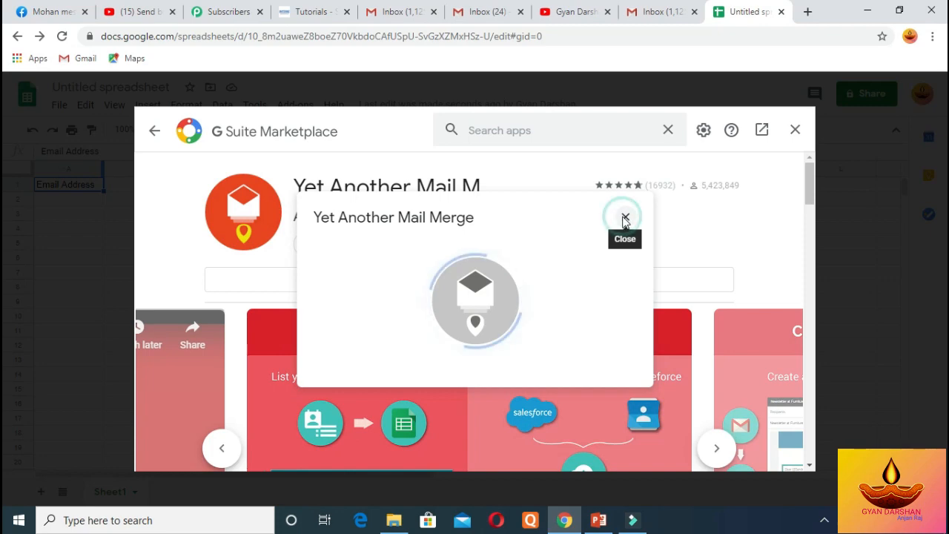
pyautogui.click(795, 132)
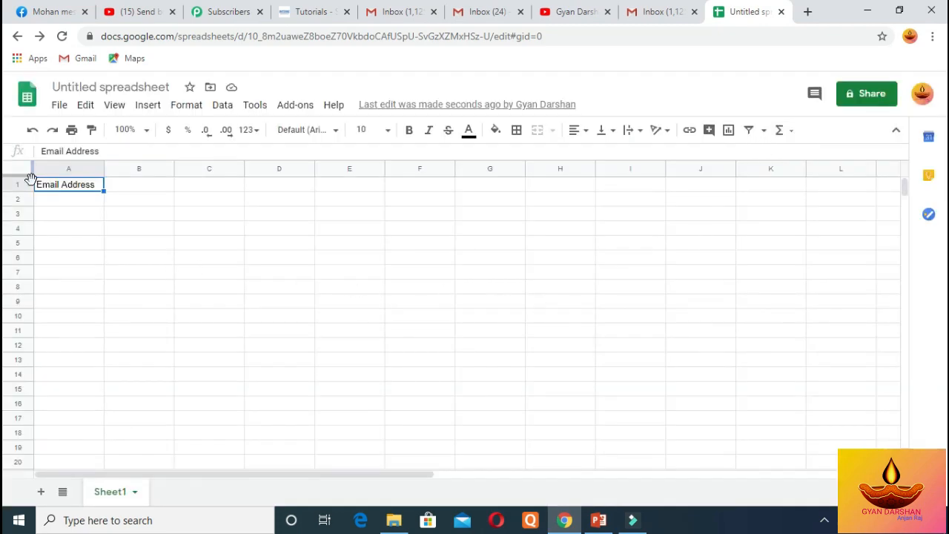
# Insert a new column left of Email Address and head it Name in A1
pyautogui.click(80, 167)
pyautogui.rightClick(80, 168)
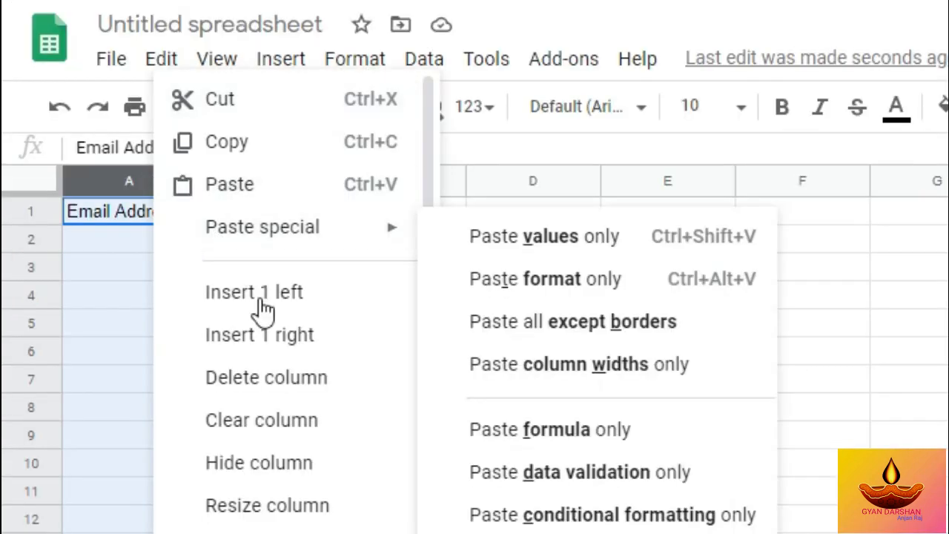
pyautogui.click(261, 298)
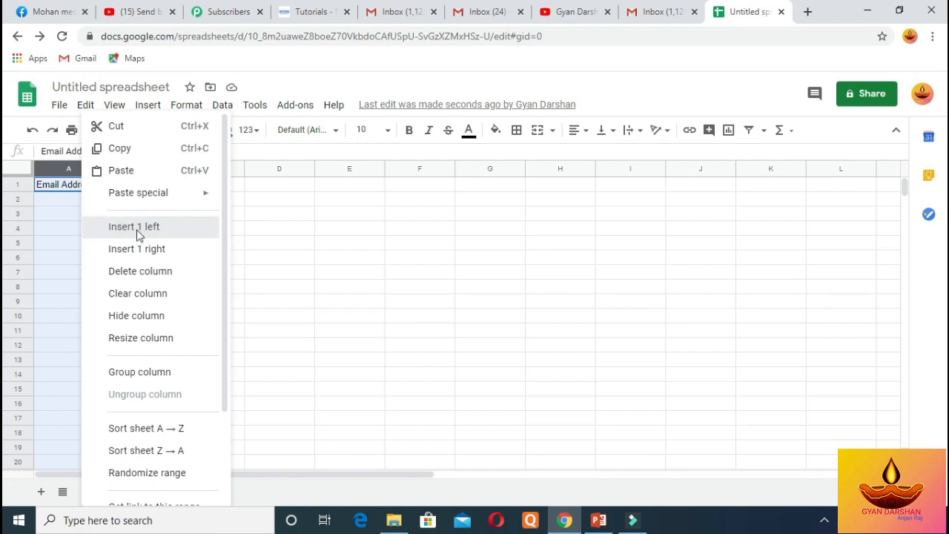
pyautogui.click(59, 189)
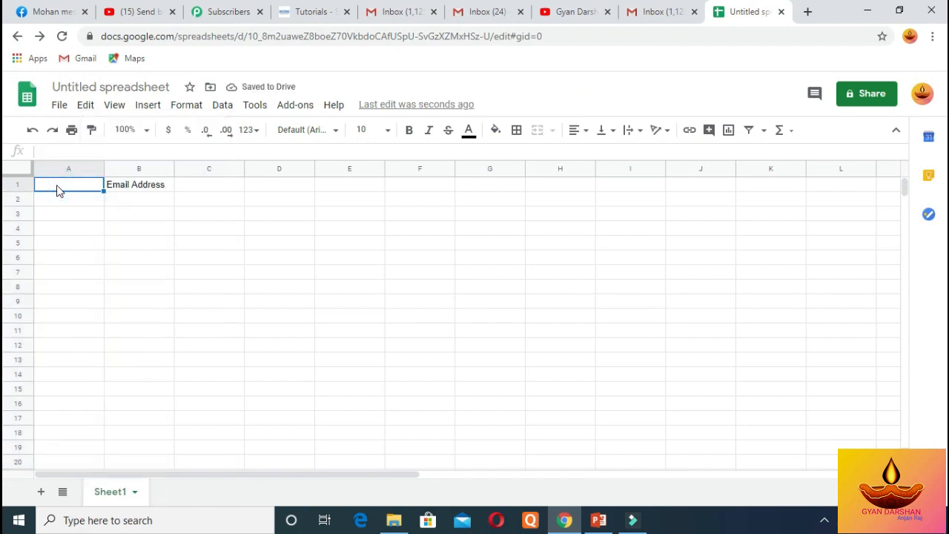
pyautogui.write('Name')
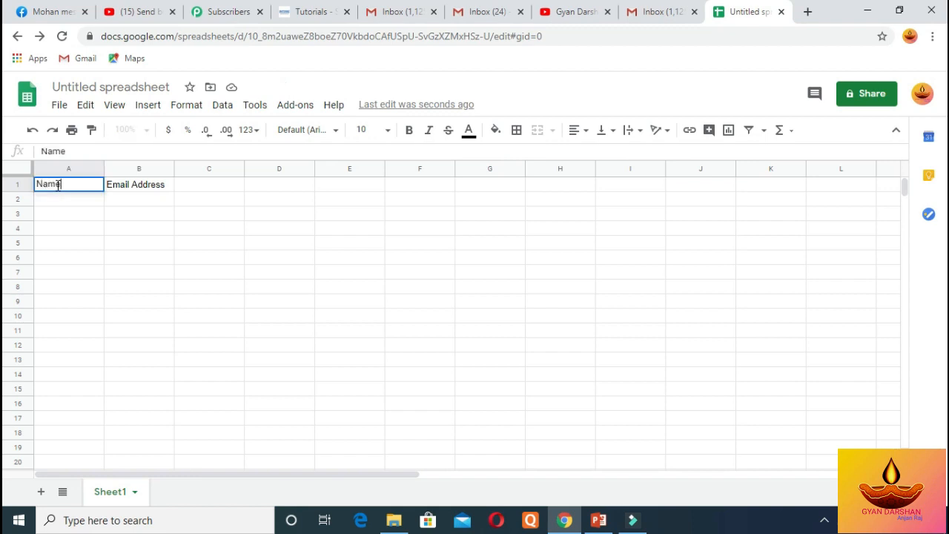
pyautogui.click(135, 189)
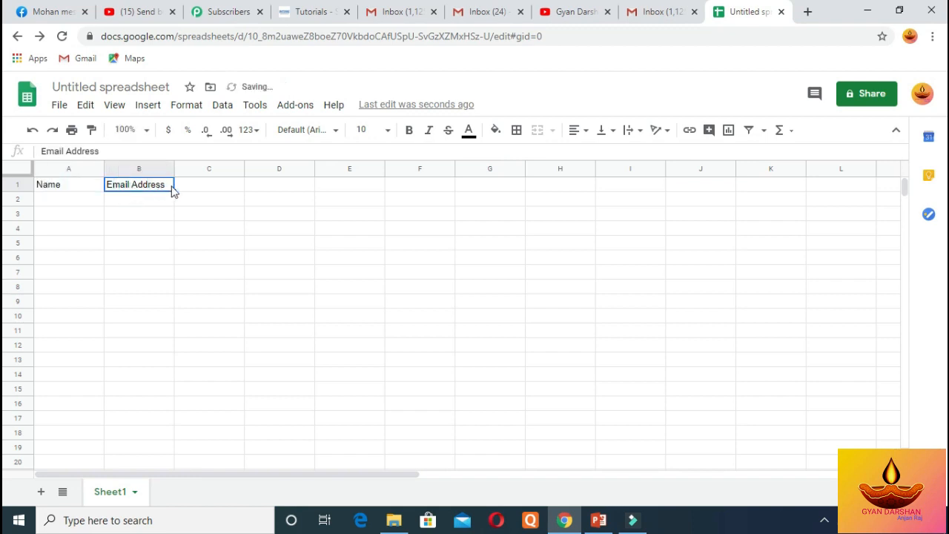
# Point out the Name and Email Address header cells, then select A2 for the first name
pyautogui.click(192, 188)
pyautogui.click(279, 190)
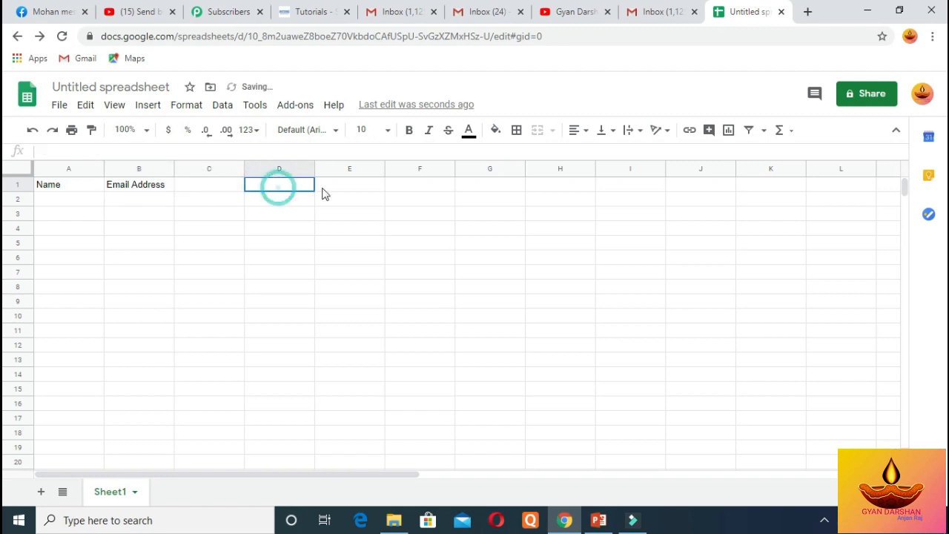
pyautogui.click(338, 191)
pyautogui.click(420, 201)
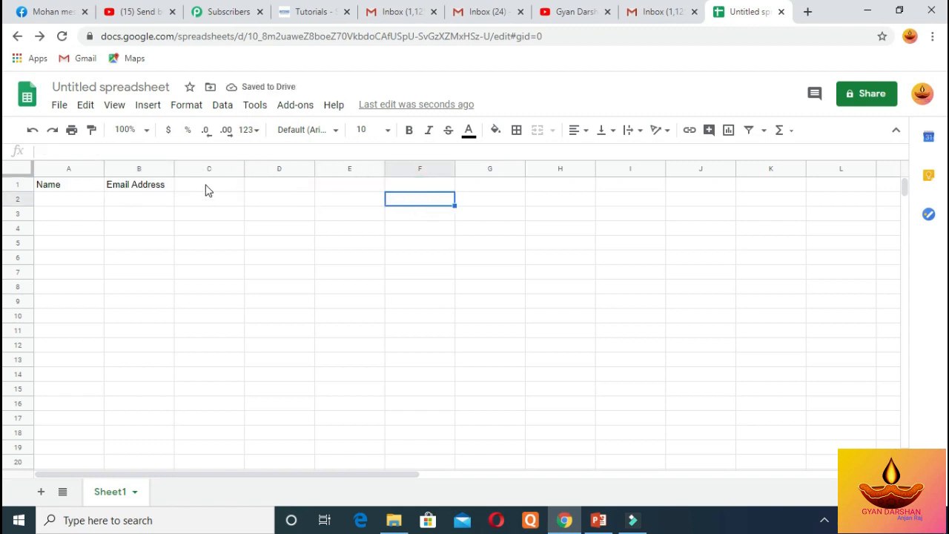
pyautogui.click(205, 187)
pyautogui.click(258, 186)
pyautogui.click(338, 190)
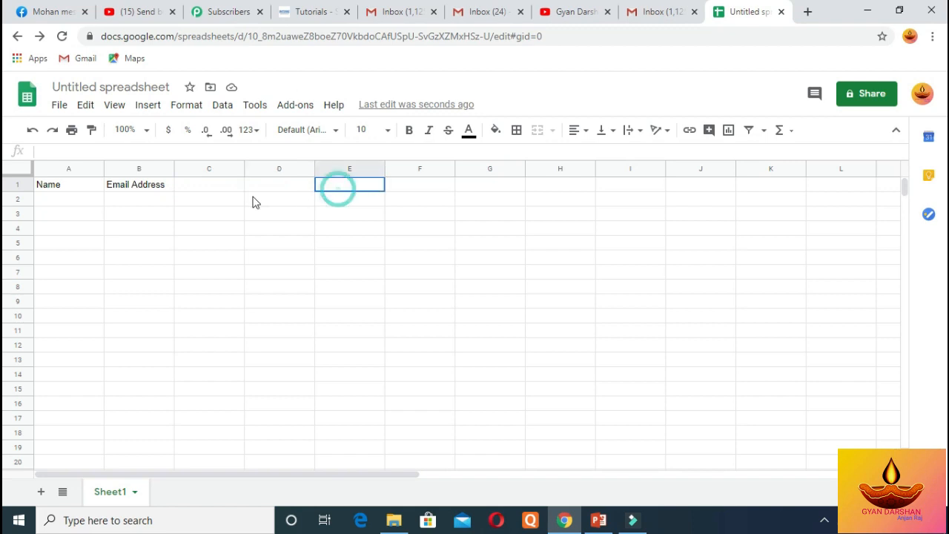
pyautogui.click(212, 186)
pyautogui.click(267, 187)
pyautogui.click(335, 188)
pyautogui.click(415, 191)
pyautogui.click(185, 187)
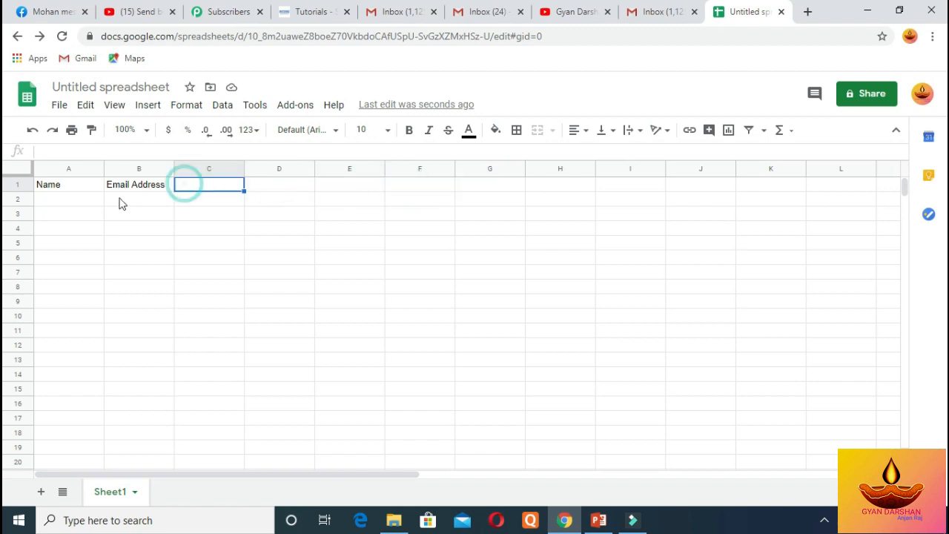
pyautogui.click(72, 188)
pyautogui.click(131, 190)
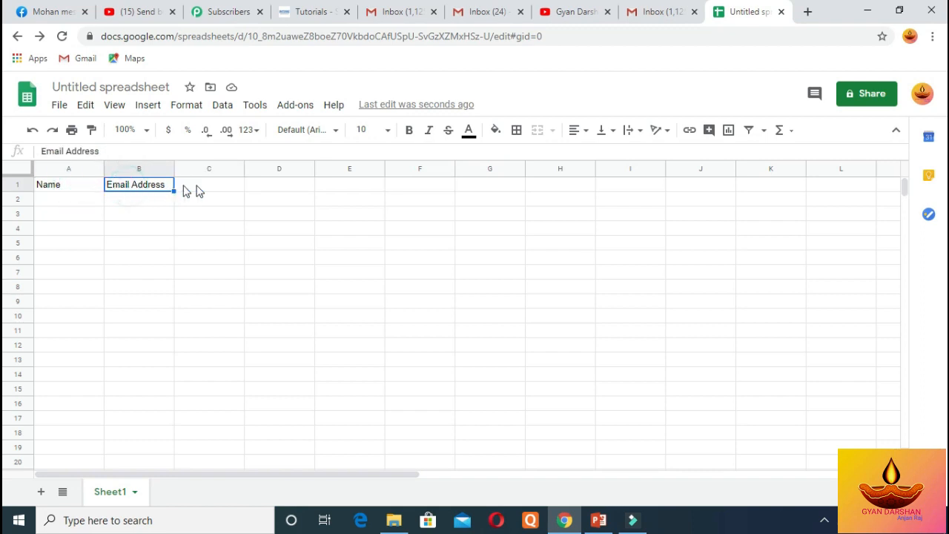
pyautogui.click(206, 186)
pyautogui.click(254, 187)
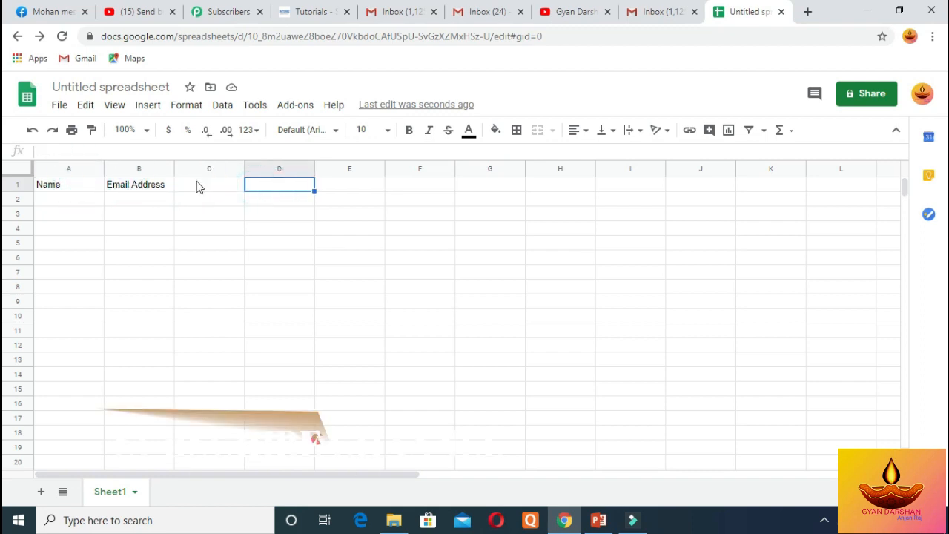
pyautogui.click(123, 185)
pyautogui.click(77, 188)
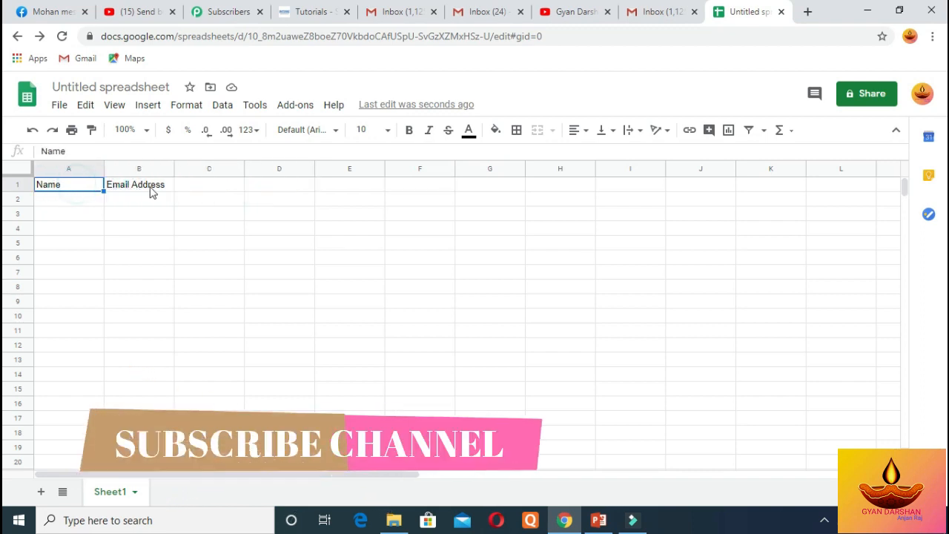
pyautogui.click(150, 190)
pyautogui.click(199, 188)
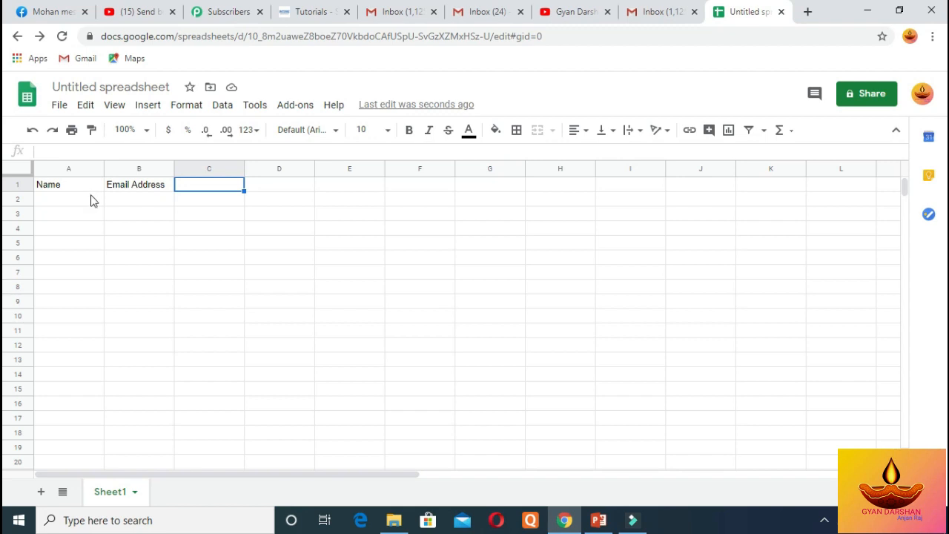
pyautogui.click(58, 203)
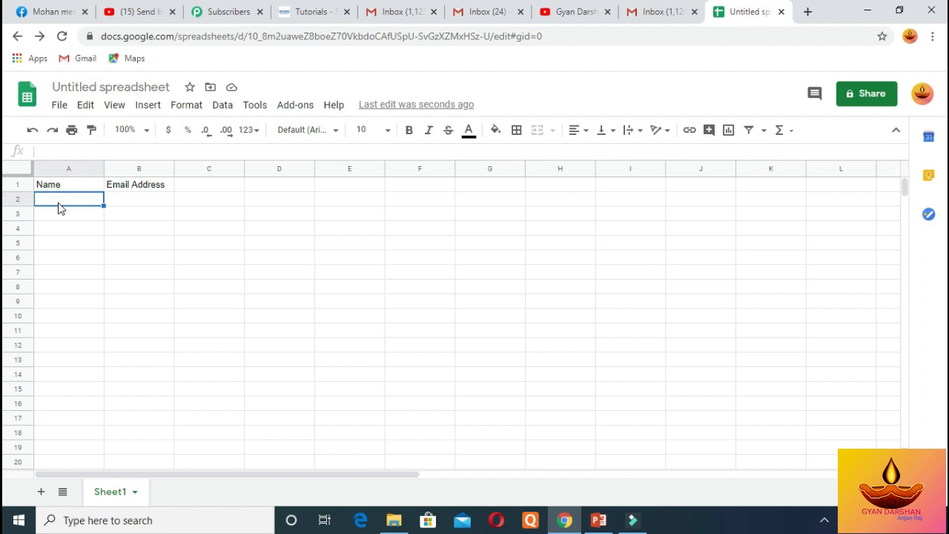
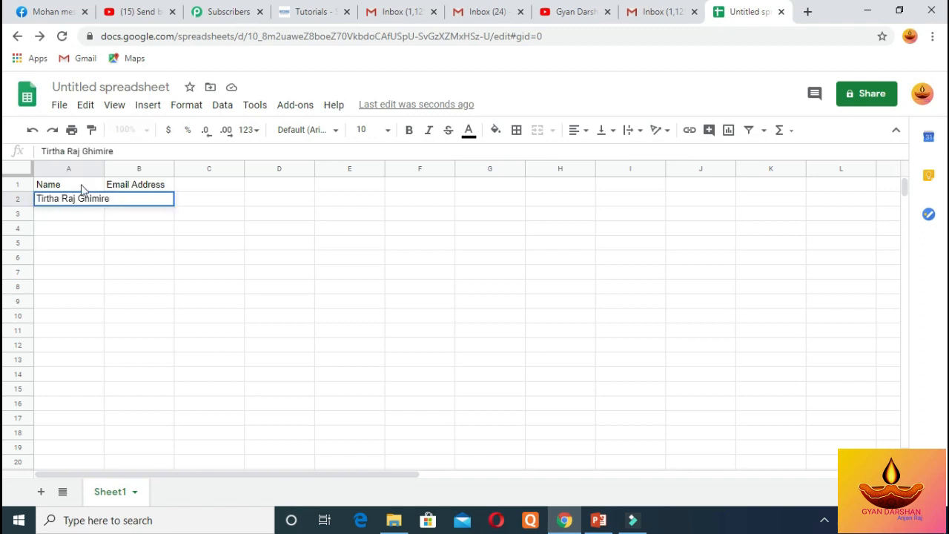
# Paste the first recipient's name into A2 and widen columns A and B to fit
pyautogui.click(103, 169)
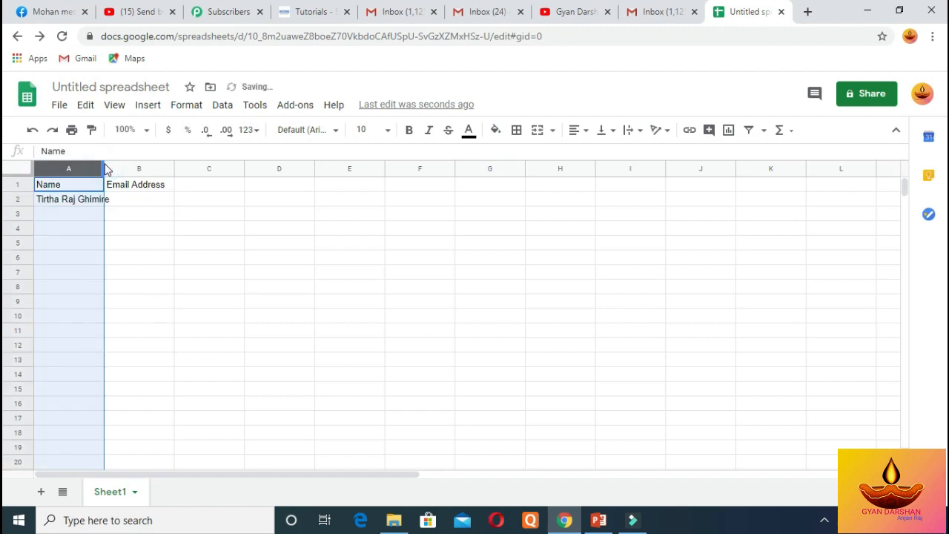
pyautogui.moveTo(106, 169); pyautogui.dragTo(150, 169)
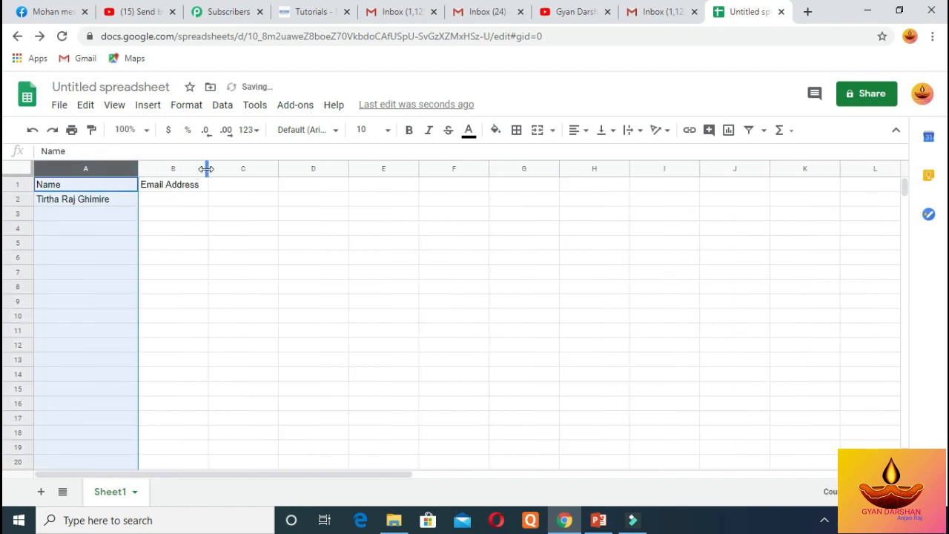
pyautogui.moveTo(209, 169); pyautogui.dragTo(297, 184)
pyautogui.click(101, 214)
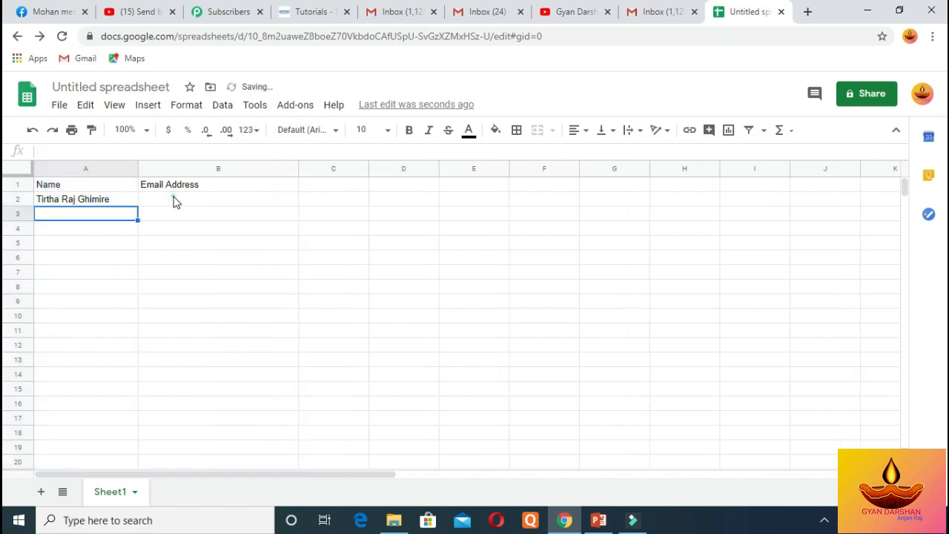
# Enter the recipient's email address in B2
pyautogui.click(177, 200)
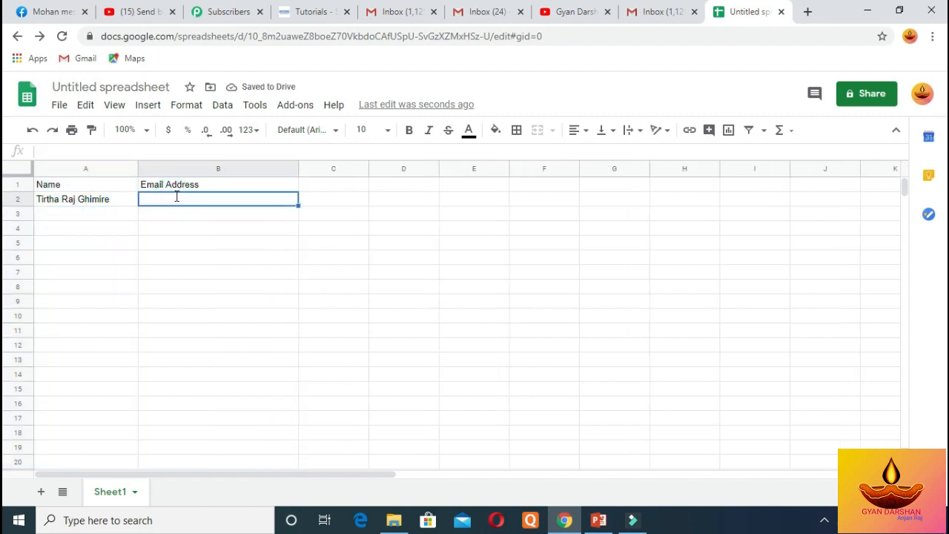
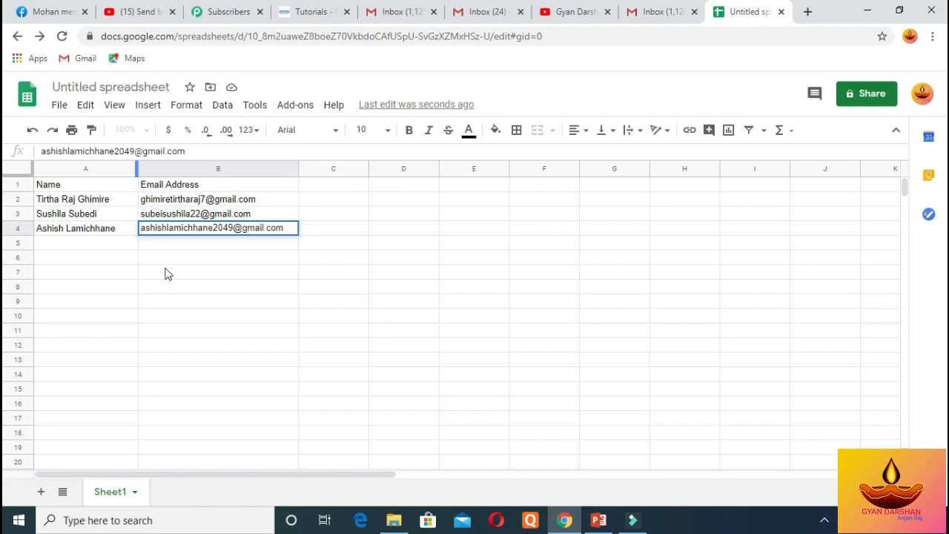
pyautogui.click(91, 244)
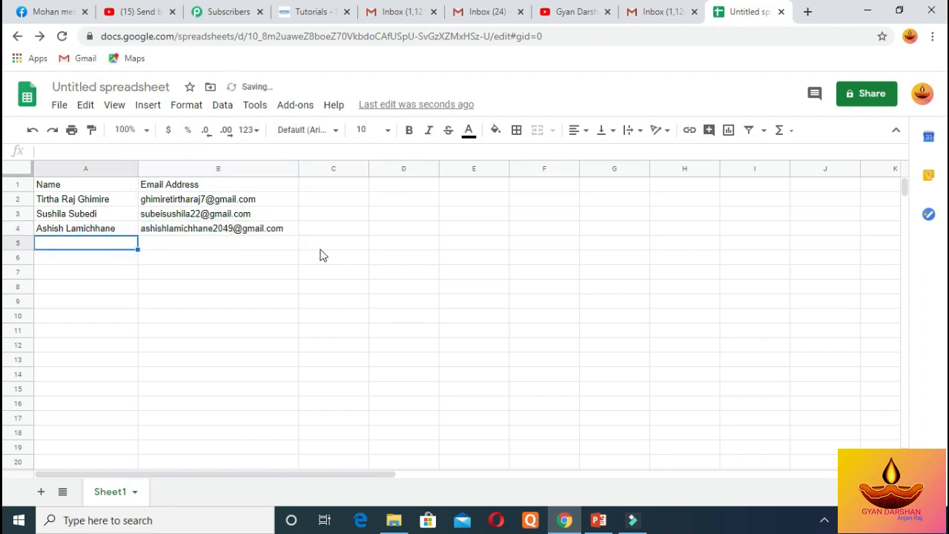
pyautogui.click(95, 199)
pyautogui.click(95, 213)
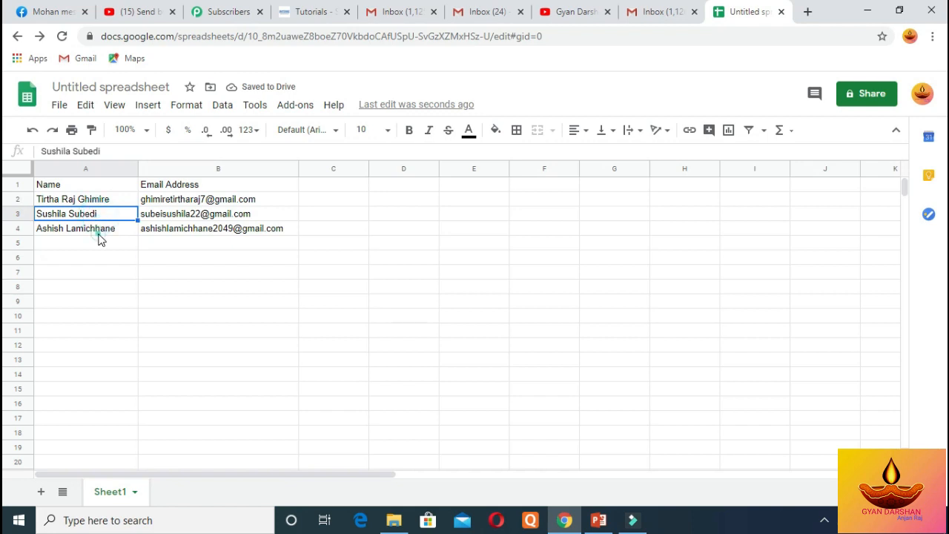
pyautogui.click(98, 229)
pyautogui.click(104, 201)
pyautogui.click(148, 202)
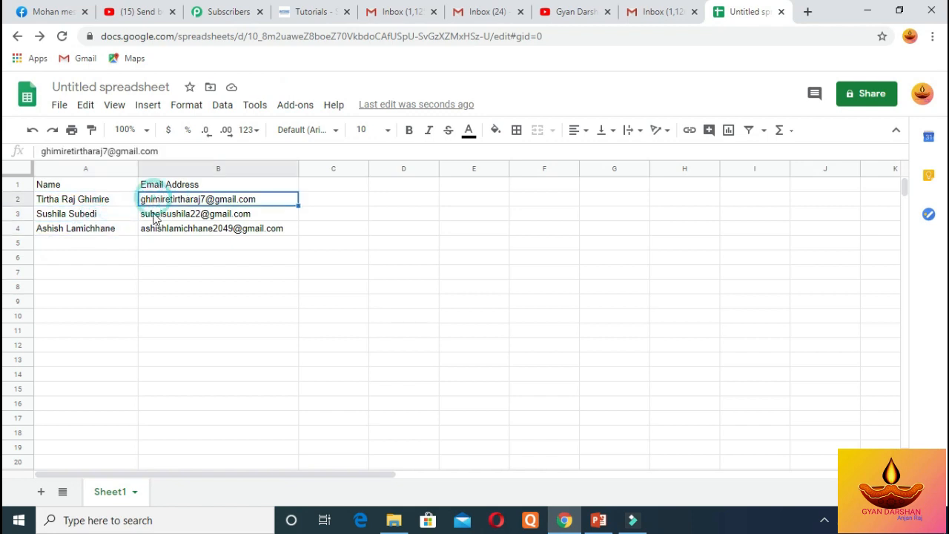
pyautogui.click(152, 214)
pyautogui.press('Left')
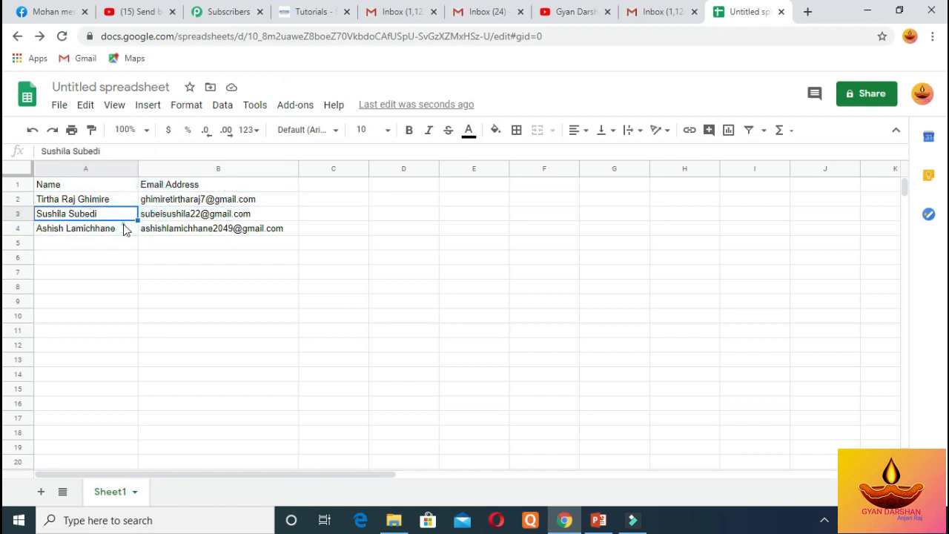
pyautogui.click(124, 229)
pyautogui.click(118, 200)
pyautogui.click(156, 201)
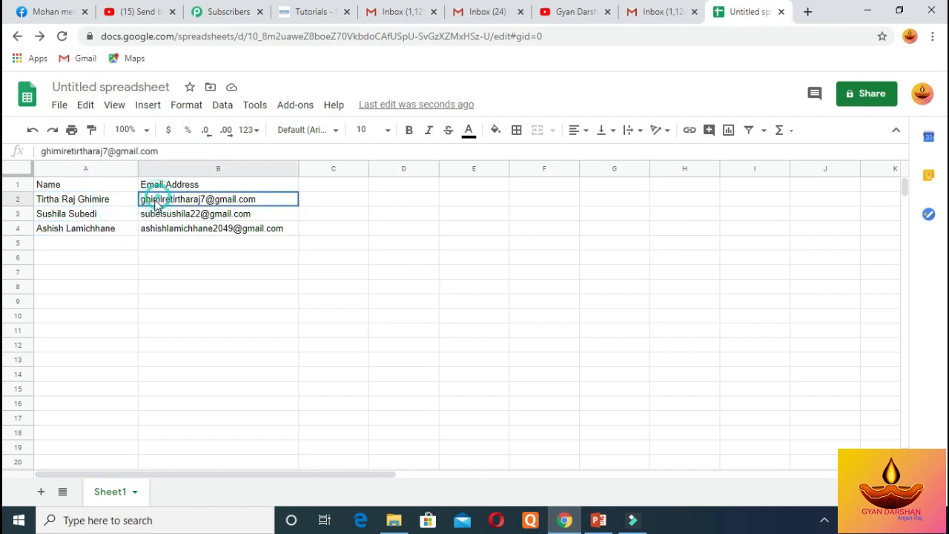
pyautogui.click(123, 213)
pyautogui.click(146, 215)
pyautogui.click(107, 229)
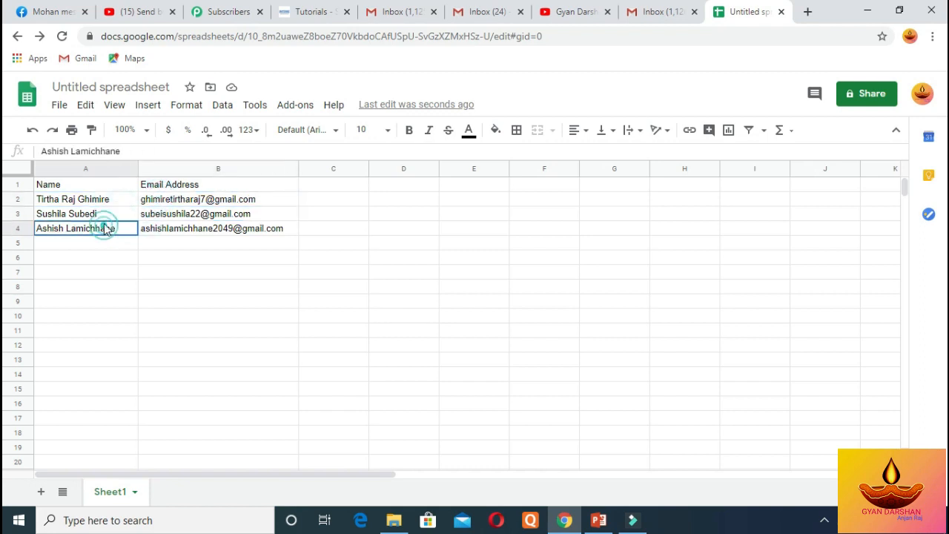
pyautogui.click(103, 215)
pyautogui.click(108, 200)
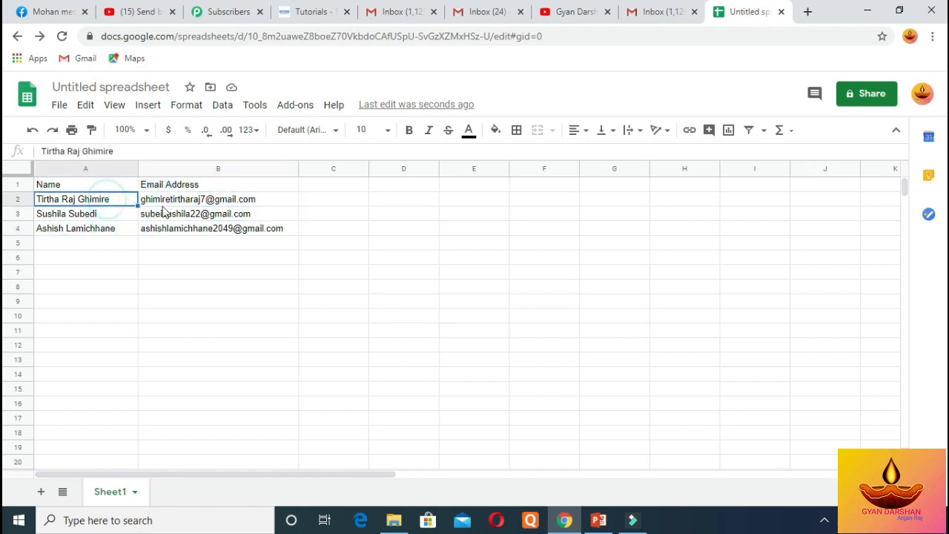
pyautogui.click(167, 202)
pyautogui.click(118, 215)
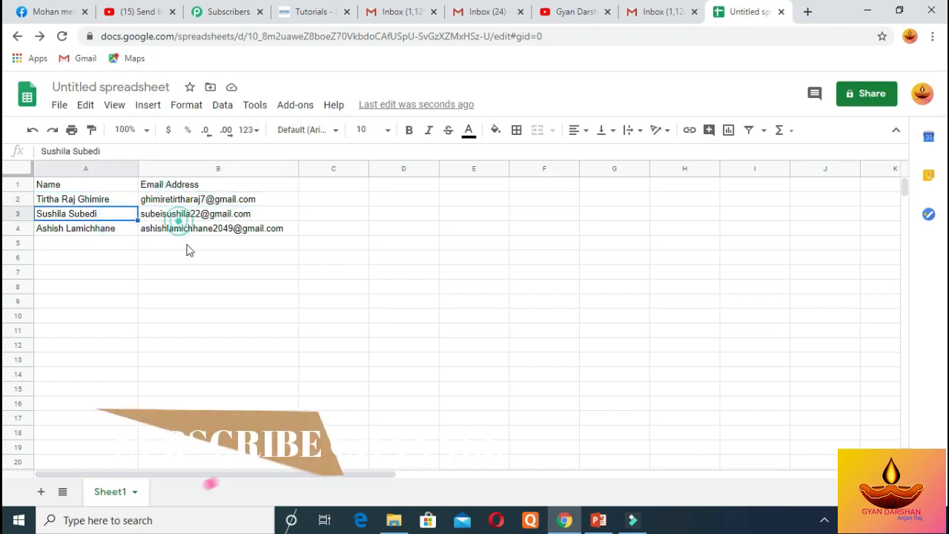
pyautogui.click(178, 219)
pyautogui.click(214, 229)
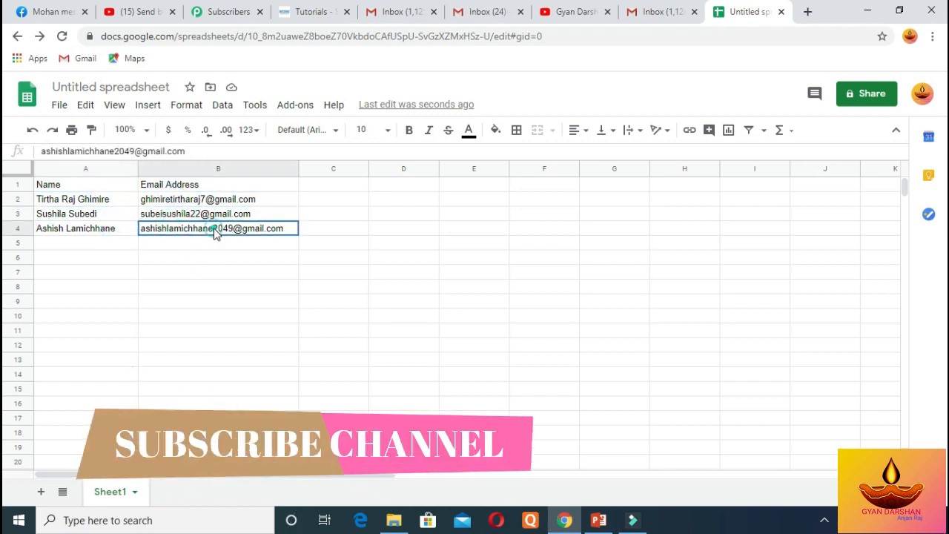
pyautogui.click(111, 227)
pyautogui.click(82, 200)
pyautogui.click(163, 199)
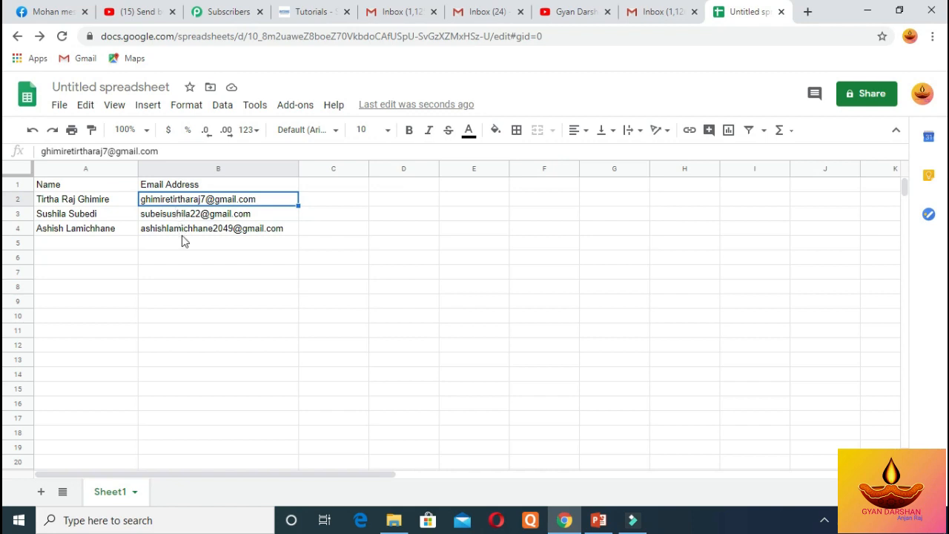
pyautogui.click(233, 228)
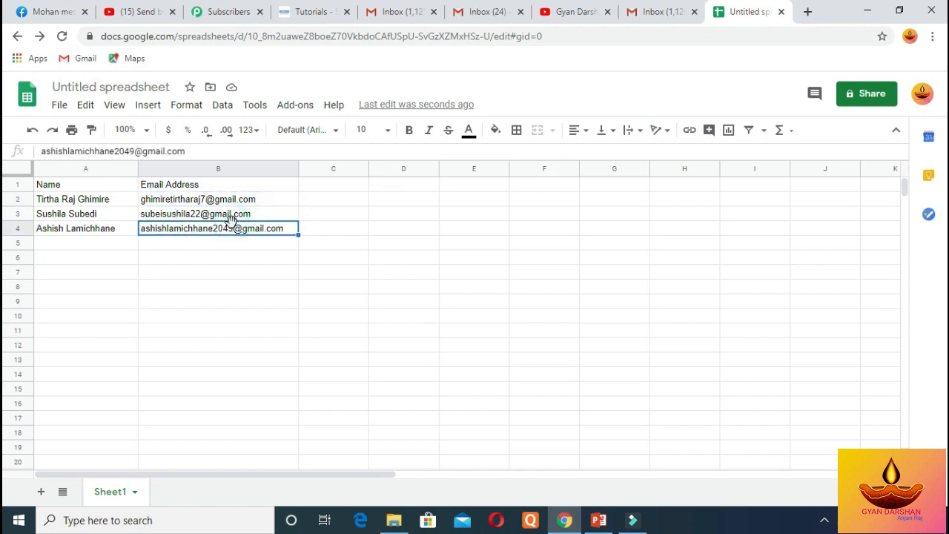
pyautogui.click(230, 216)
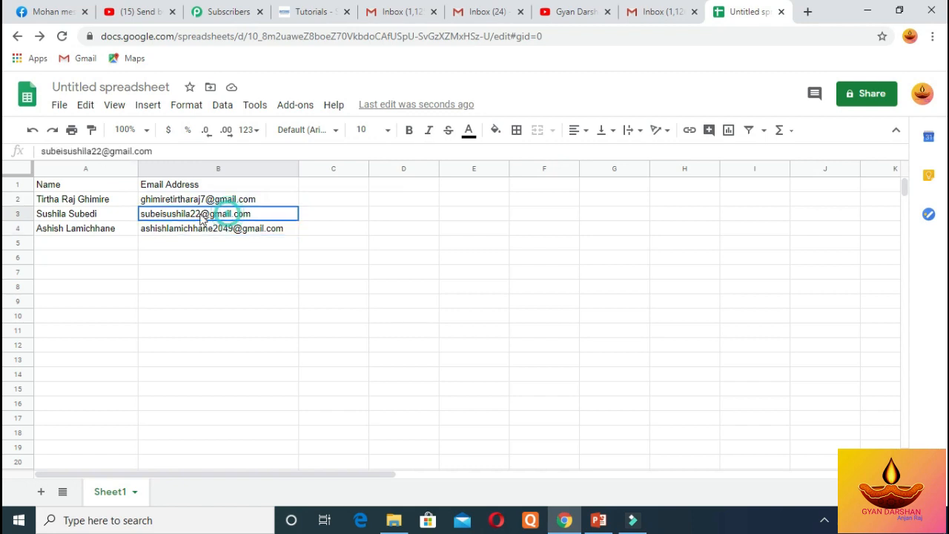
pyautogui.click(106, 231)
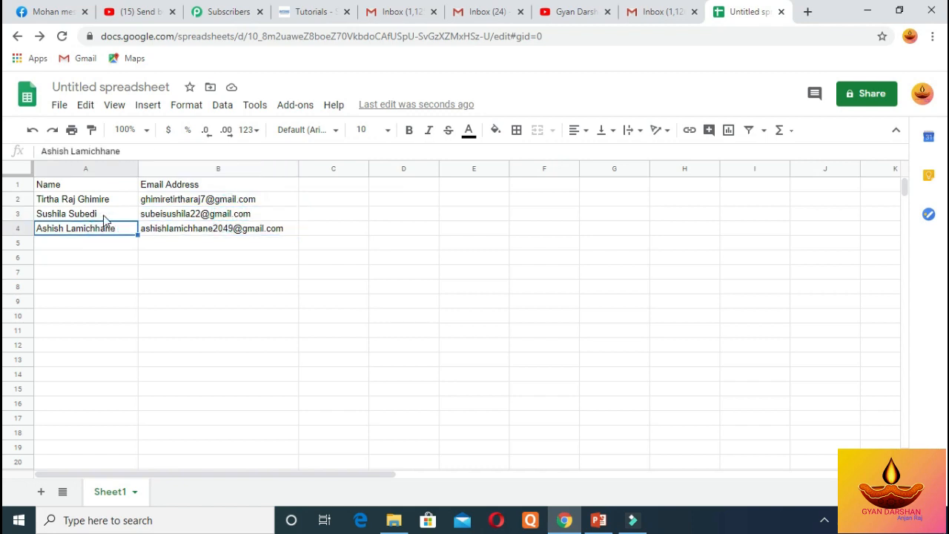
pyautogui.click(105, 214)
pyautogui.click(104, 201)
pyautogui.click(153, 204)
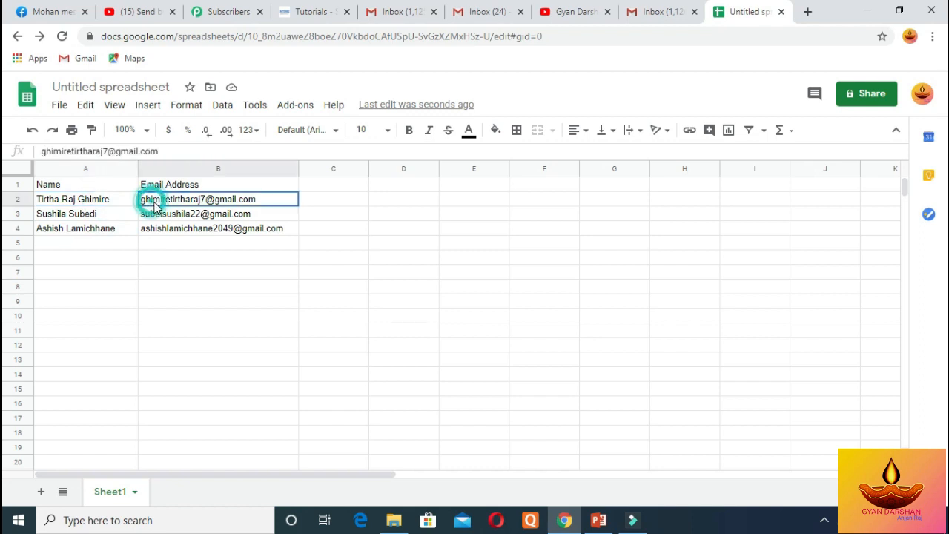
pyautogui.click(157, 214)
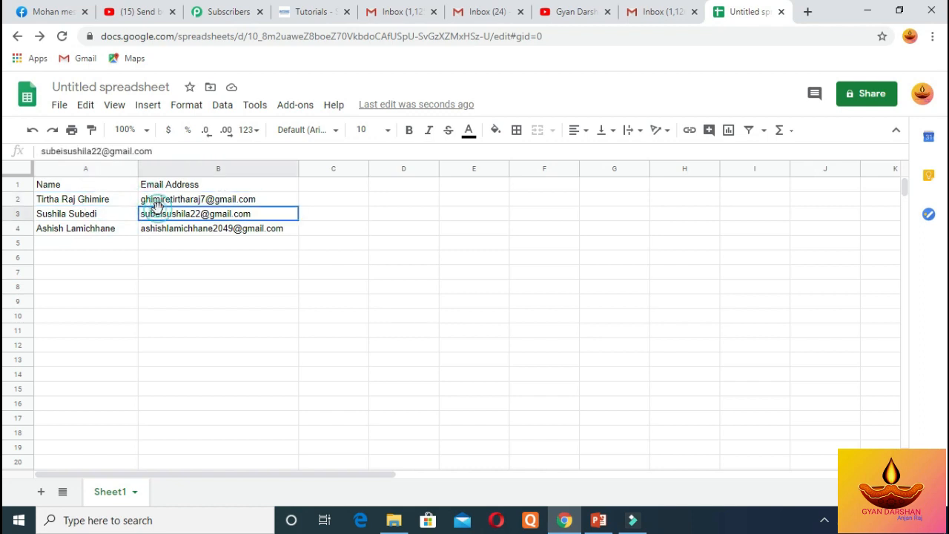
pyautogui.click(162, 232)
pyautogui.click(103, 229)
pyautogui.click(101, 215)
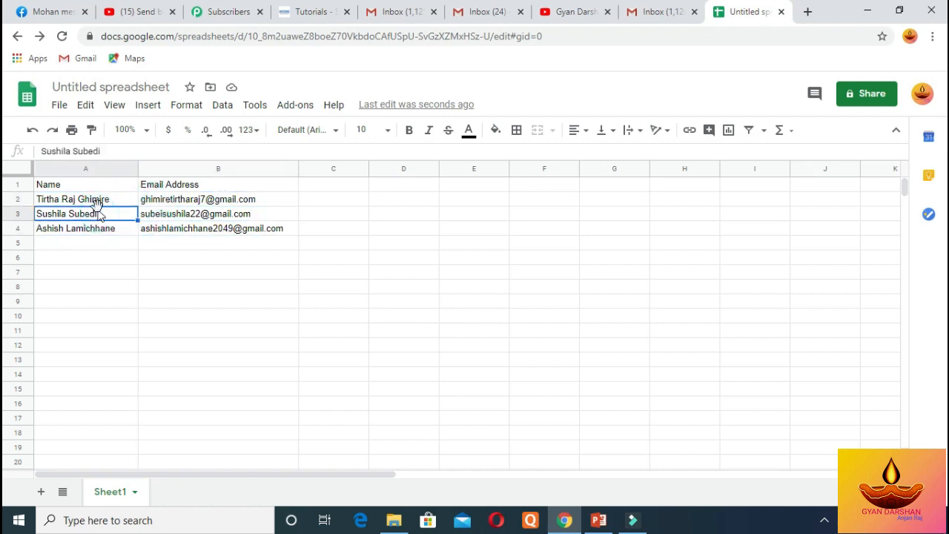
pyautogui.click(99, 201)
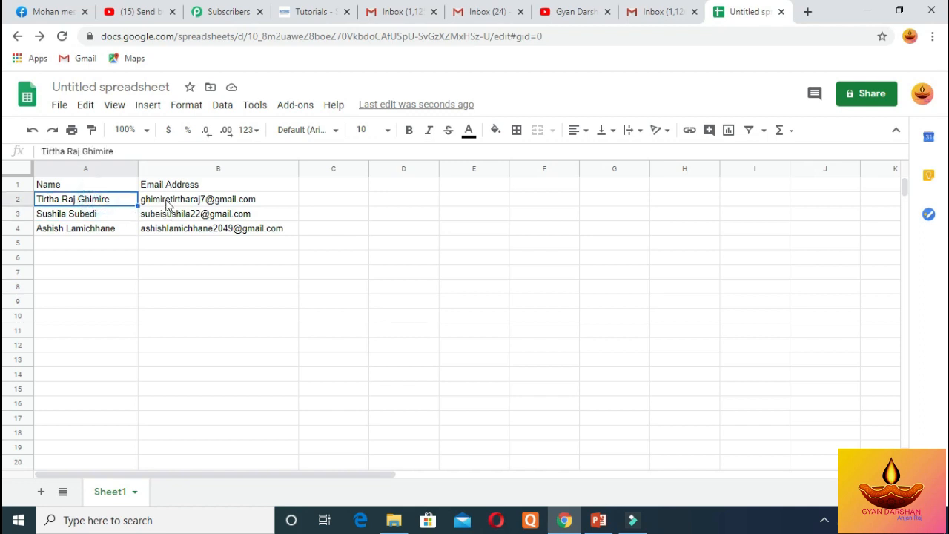
pyautogui.click(166, 205)
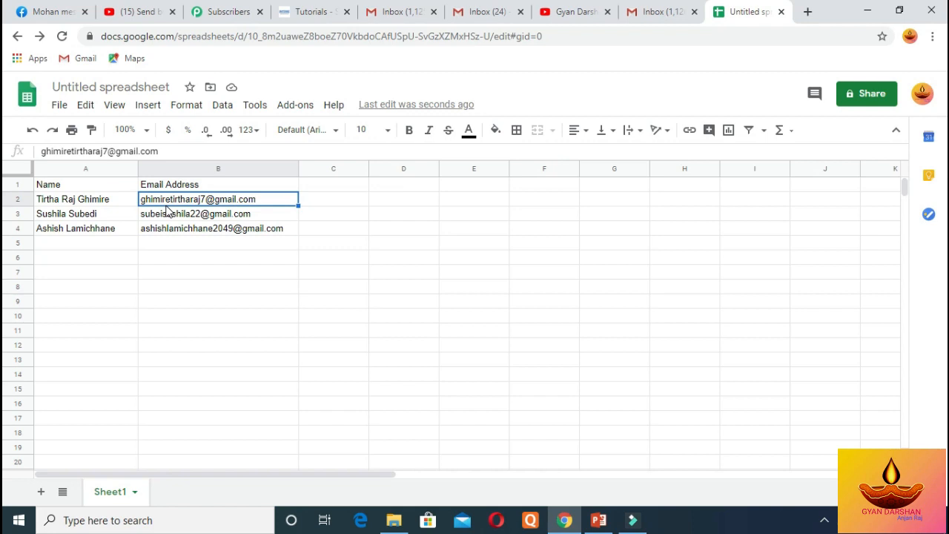
pyautogui.click(169, 214)
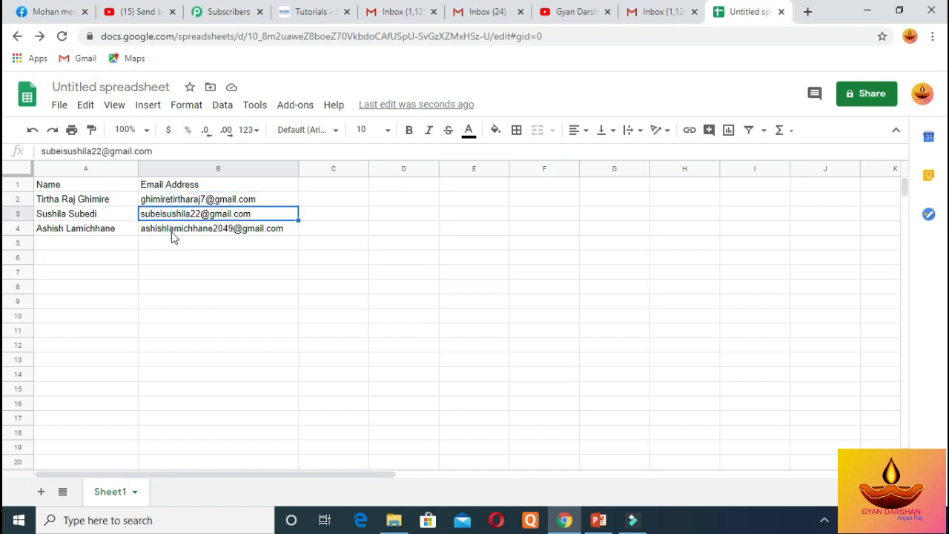
pyautogui.click(170, 230)
pyautogui.click(114, 231)
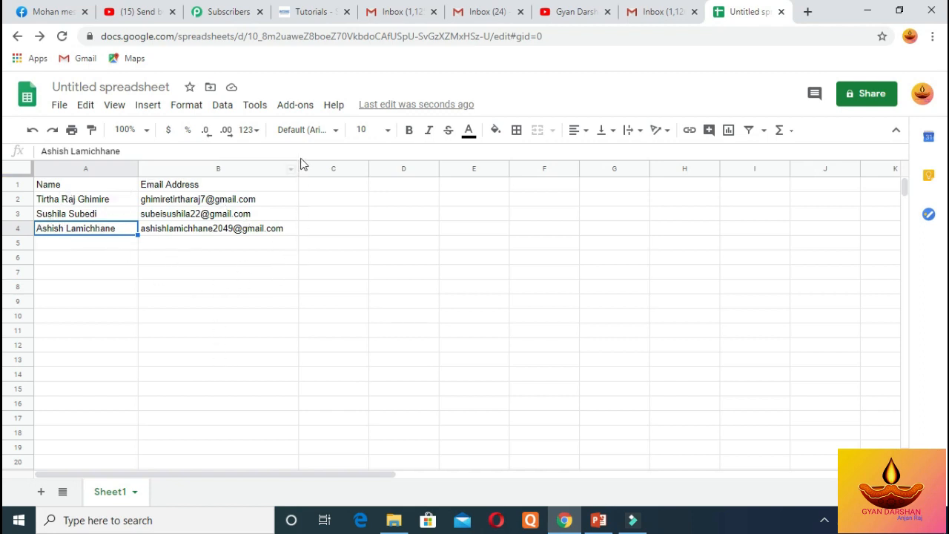
# Launch Start Mail Merge from the Add-ons > Yet Another Mail Merge menu
pyautogui.click(293, 112)
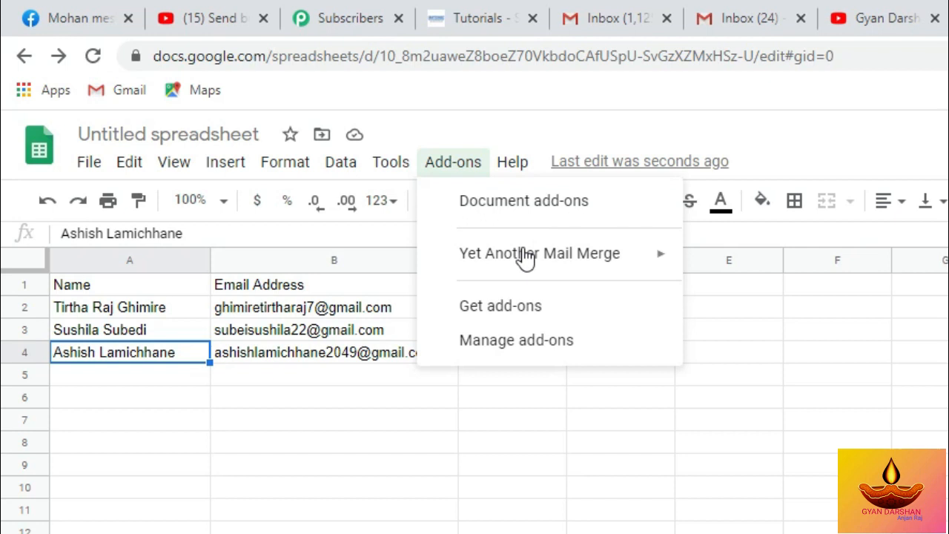
pyautogui.moveTo(342, 166)
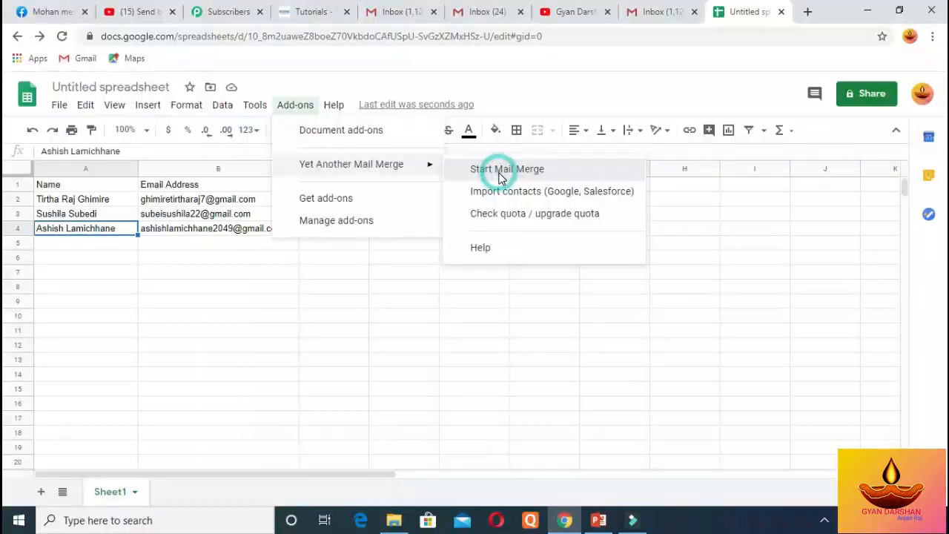
pyautogui.click(771, 271)
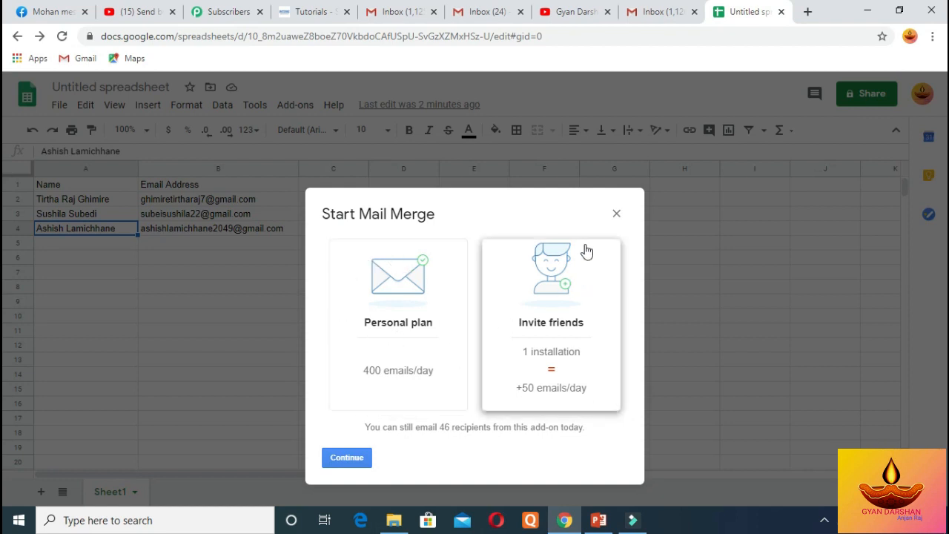
# Continue to the merge settings and replace the sender name with the Gyan Darshan channel name
pyautogui.click(347, 459)
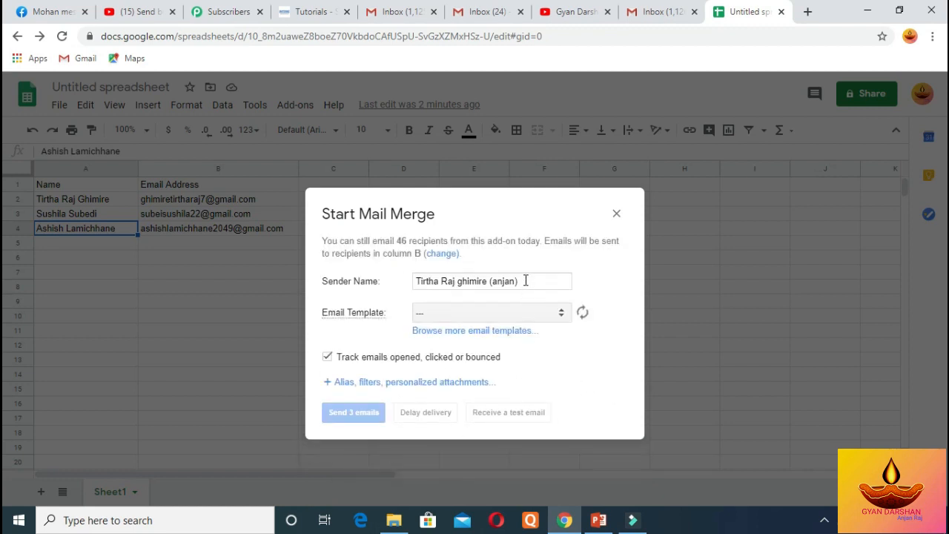
pyautogui.moveTo(526, 281); pyautogui.dragTo(448, 307)
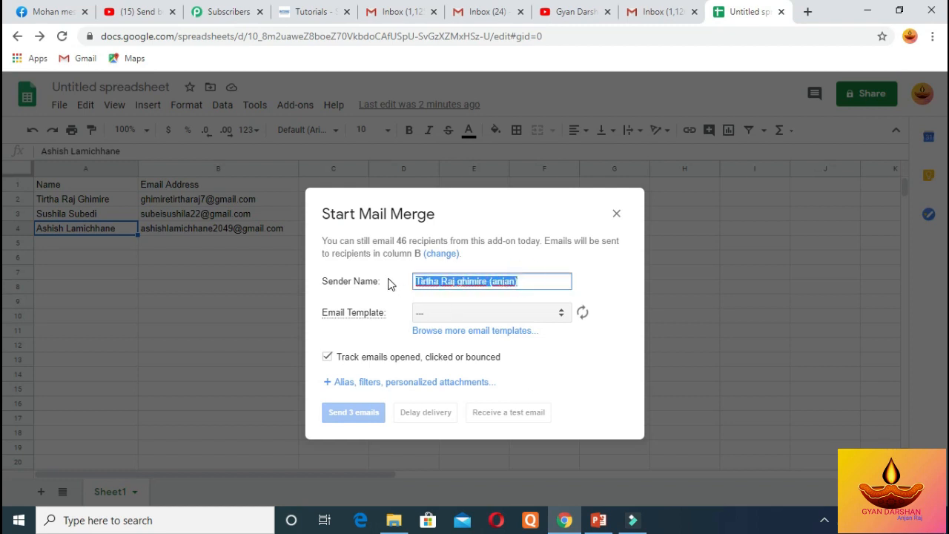
pyautogui.write('Gyan')
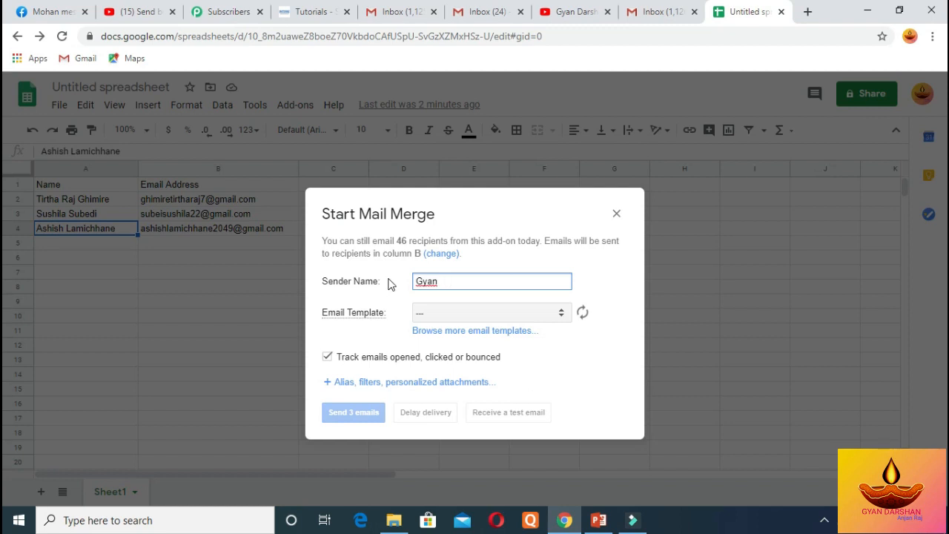
pyautogui.write('Darshan (an')
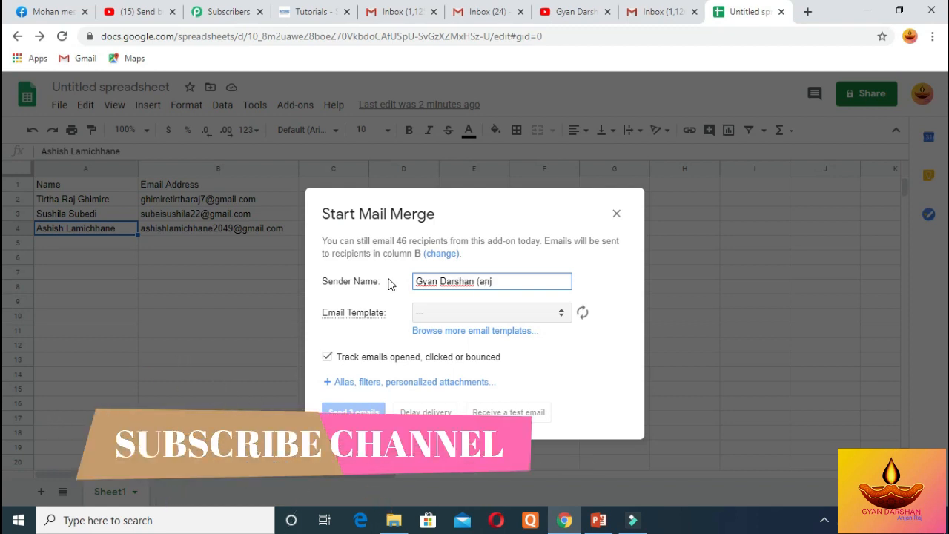
pyautogui.write('jan)')
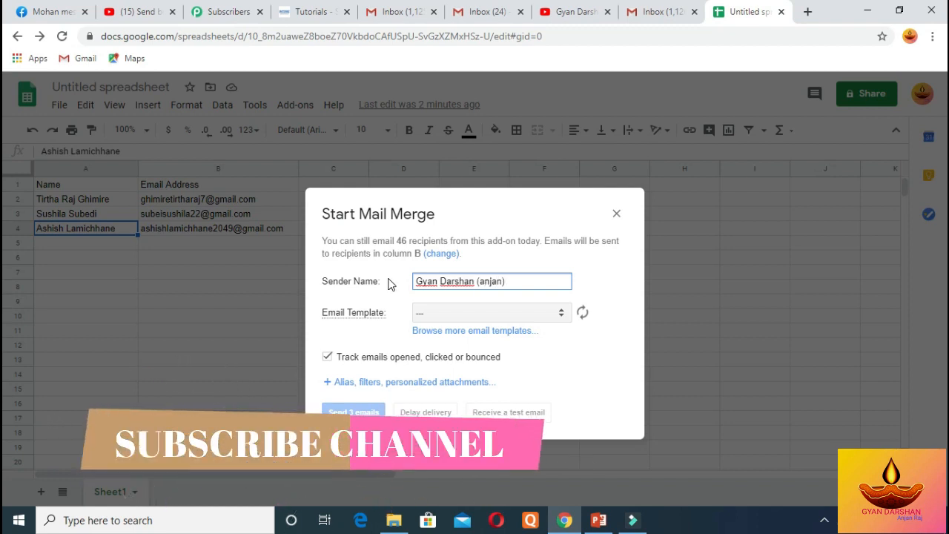
pyautogui.click(561, 313)
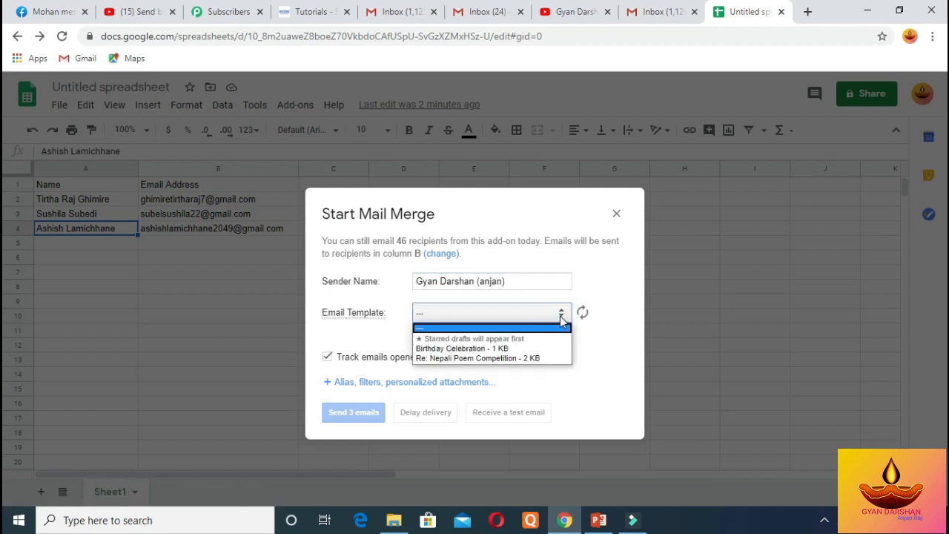
# Choose the Birthday Celebration template and send a test email to your own Gmail inbox
pyautogui.click(499, 349)
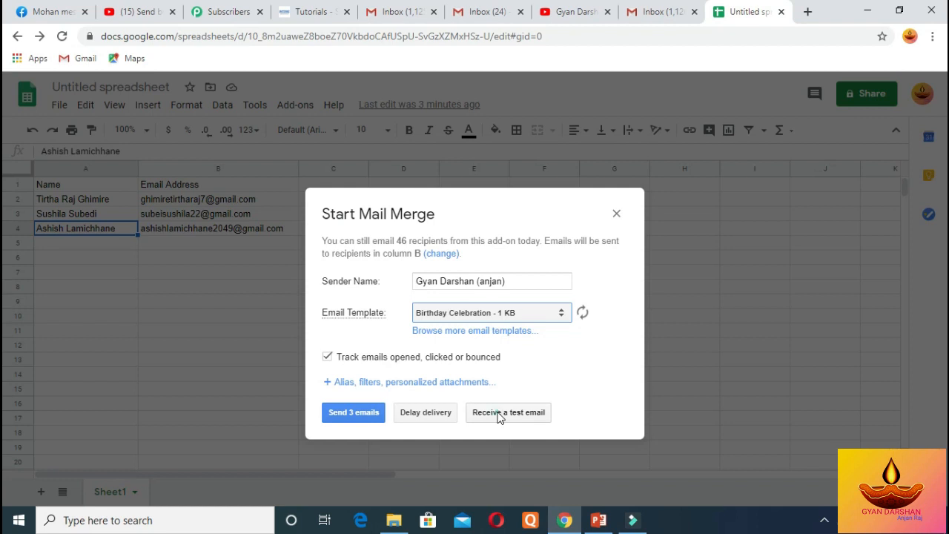
pyautogui.click(499, 416)
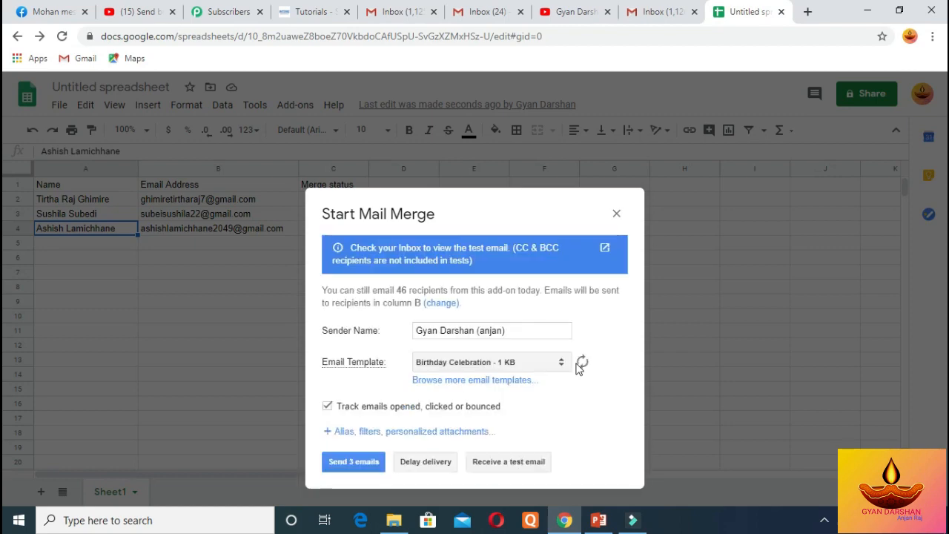
pyautogui.click(652, 15)
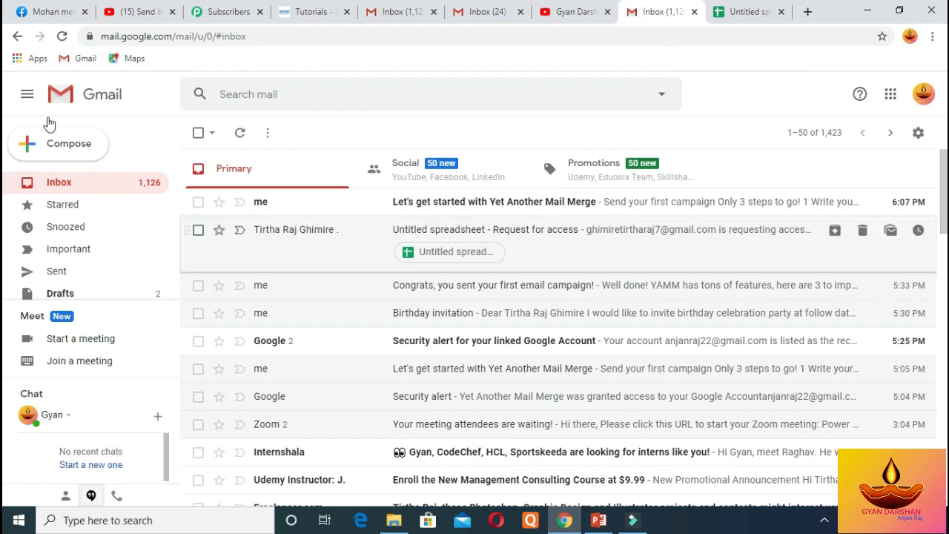
# Reload Gmail, open the Birthday Celebration test email with the name filled in, then go back
pyautogui.click(60, 39)
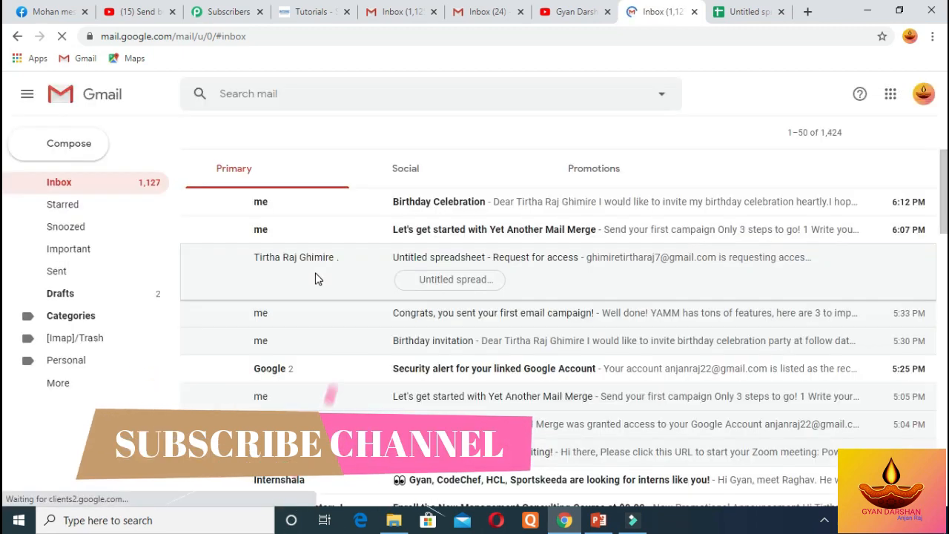
pyautogui.click(401, 202)
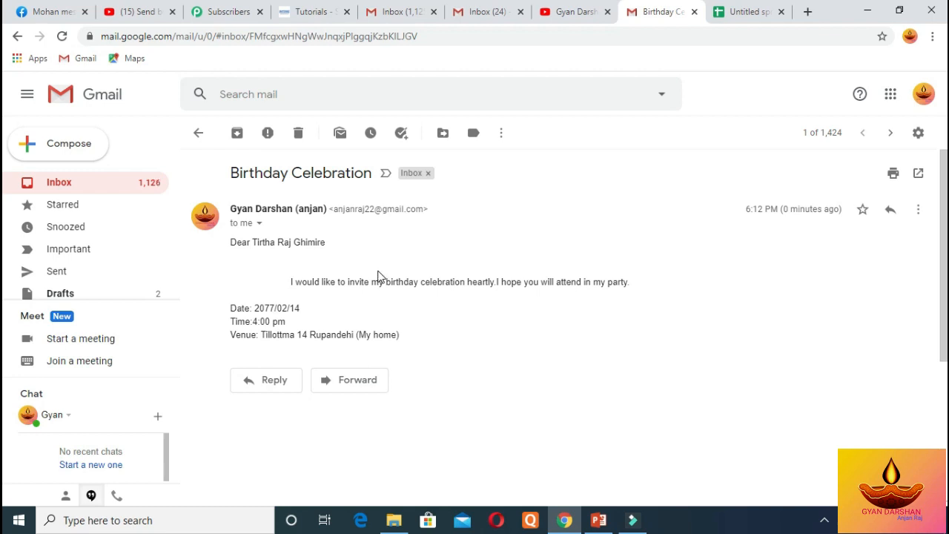
pyautogui.click(17, 36)
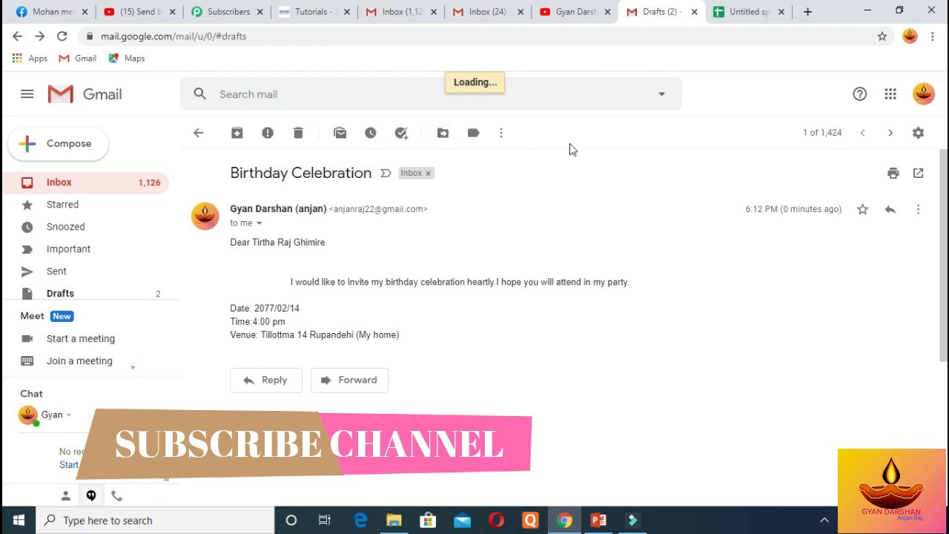
# Send the merge to all 3 recipients and acknowledge the all-emails-sent confirmation
pyautogui.click(741, 13)
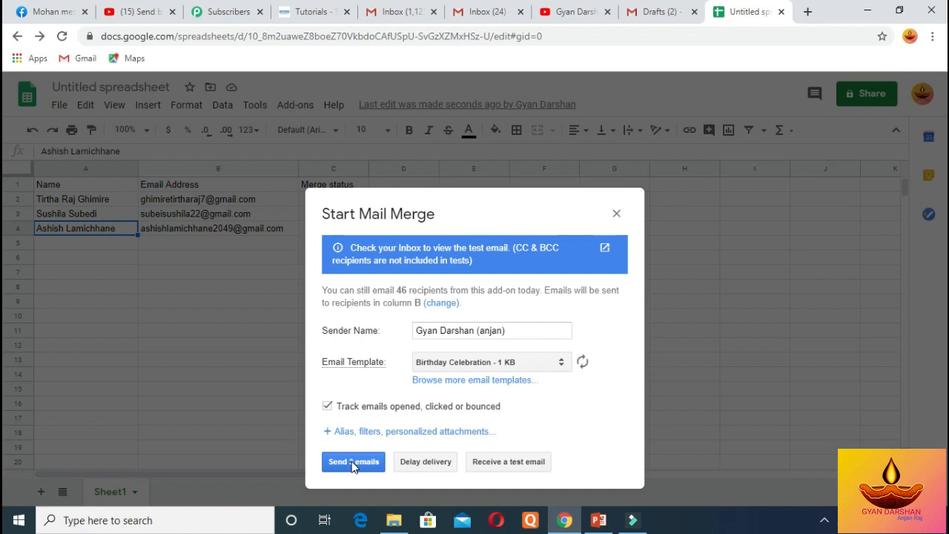
pyautogui.click(353, 463)
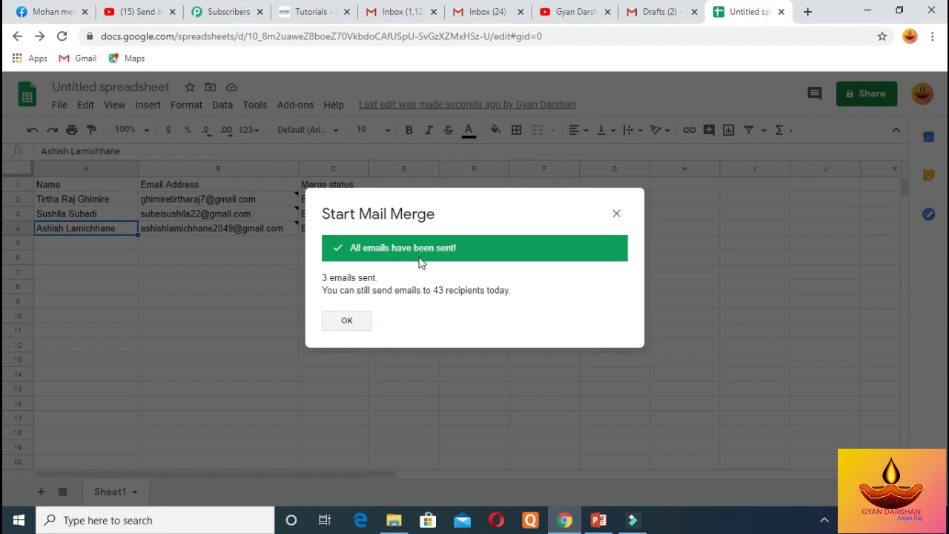
pyautogui.click(347, 320)
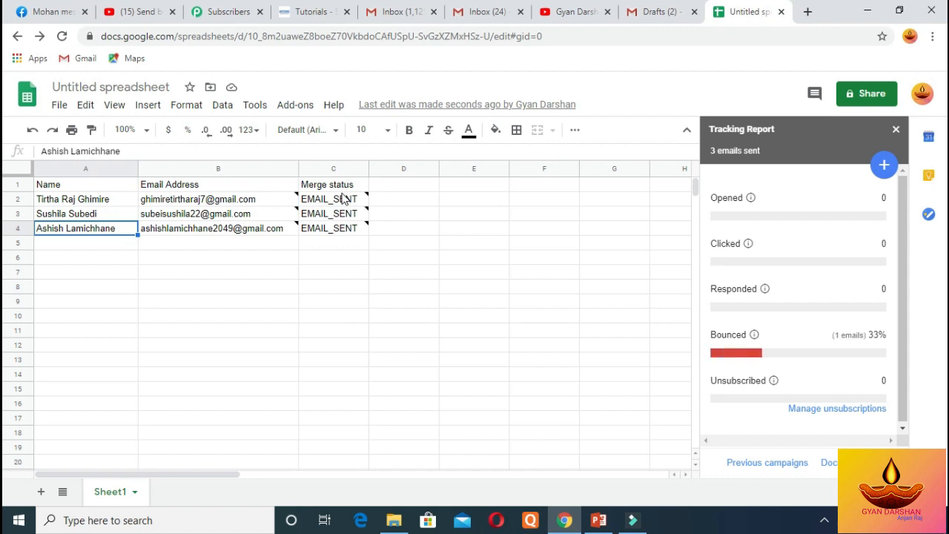
# Dismiss the cell note and inspect the BOUNCED merge status in row 3
pyautogui.moveTo(341, 202)
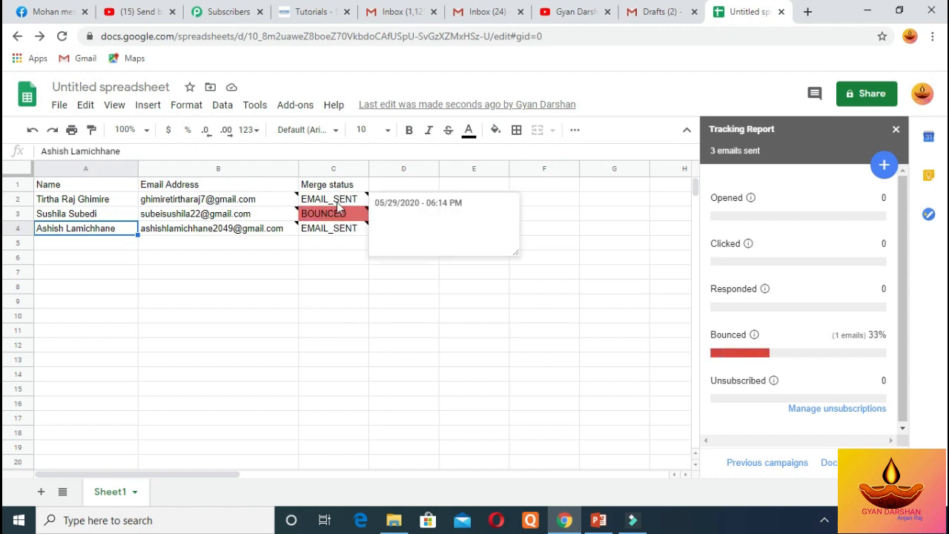
pyautogui.moveTo(335, 221)
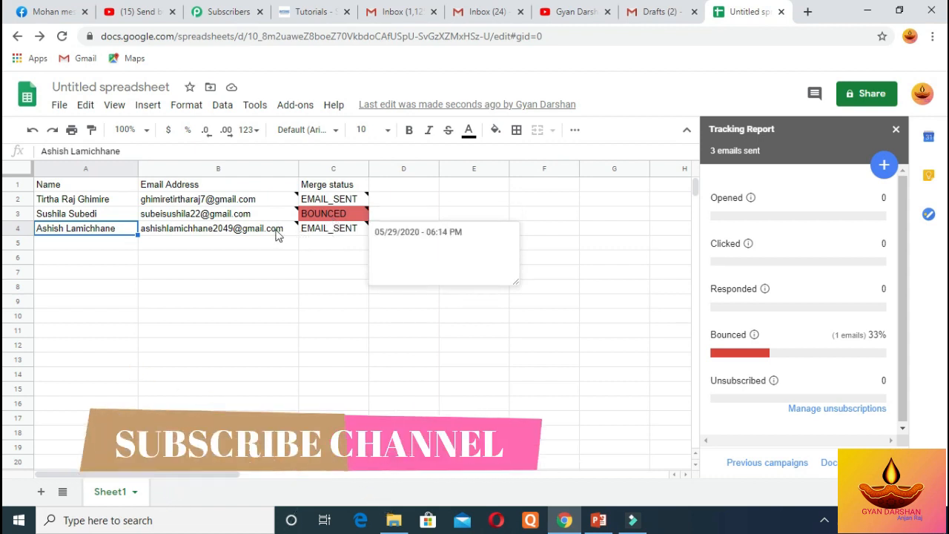
pyautogui.moveTo(166, 221)
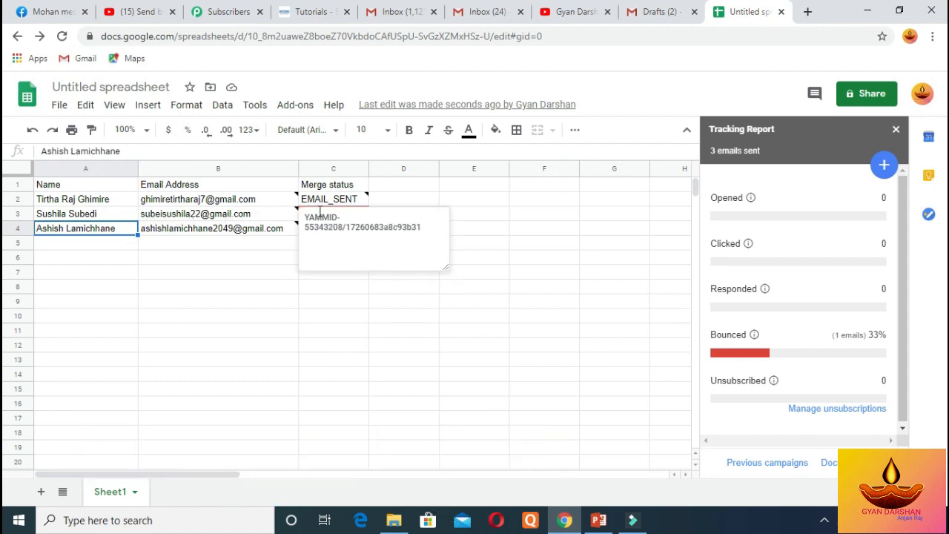
pyautogui.click(335, 320)
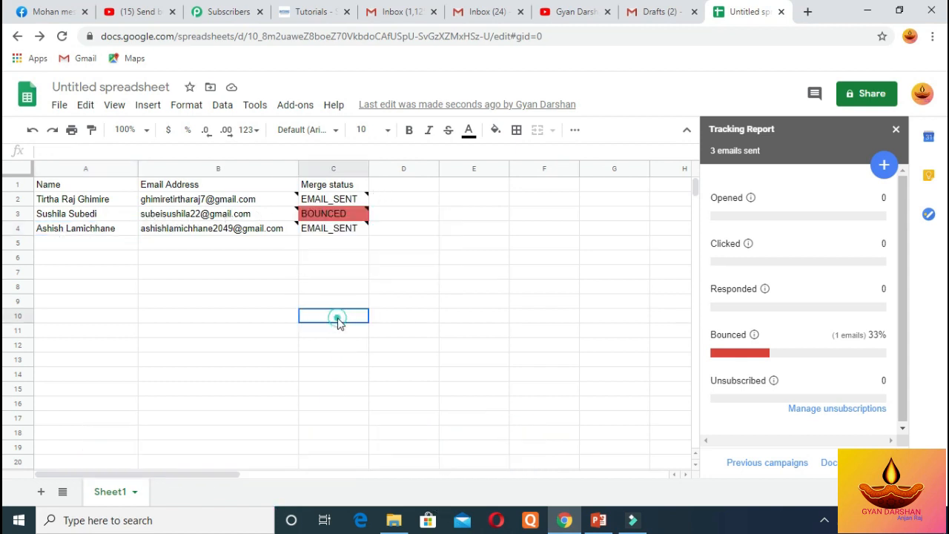
pyautogui.click(341, 234)
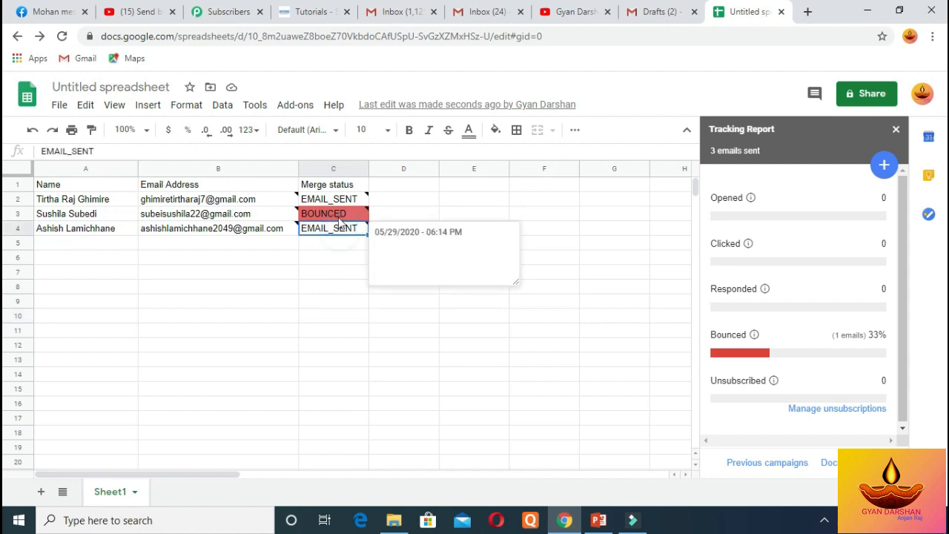
pyautogui.click(340, 217)
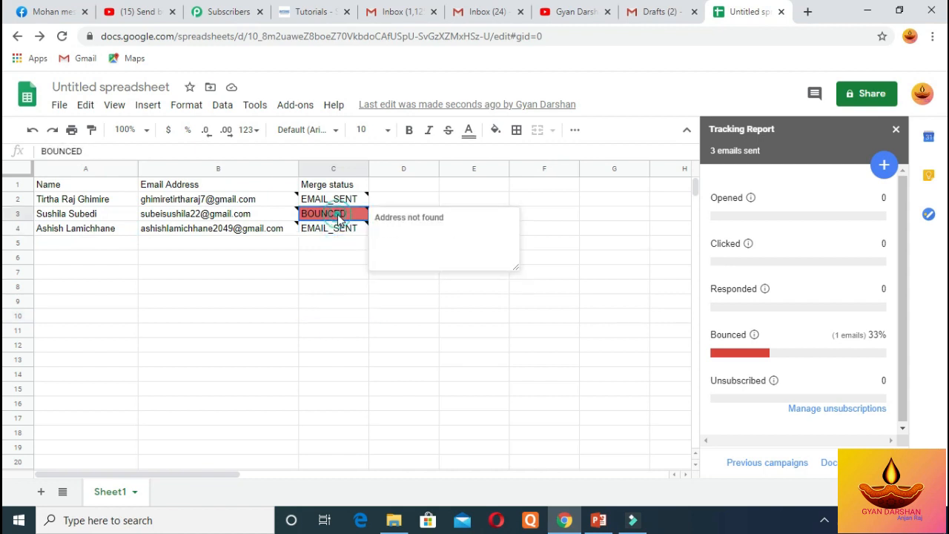
# Fix the misspelled email address in B3 by removing the extra letters
pyautogui.click(163, 220)
pyautogui.doubleClick(161, 215)
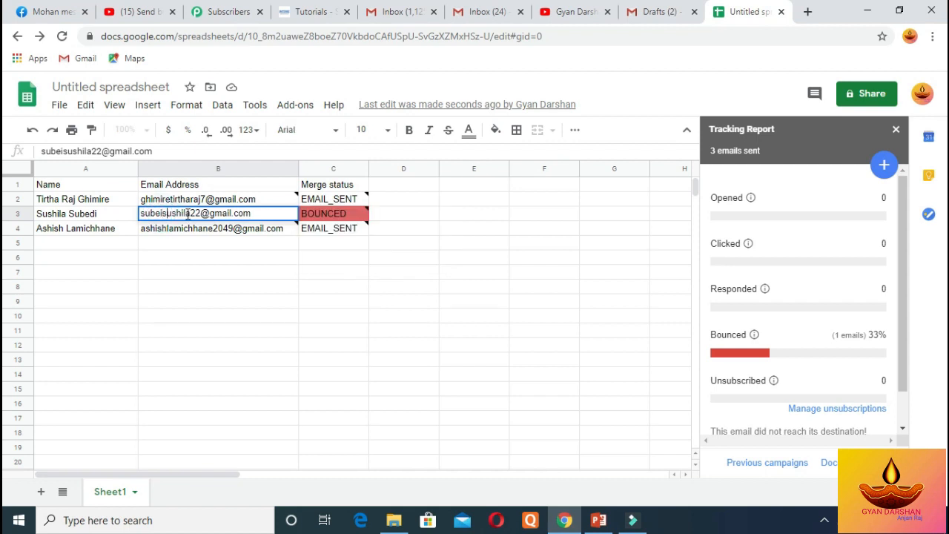
pyautogui.press('BackSpace')
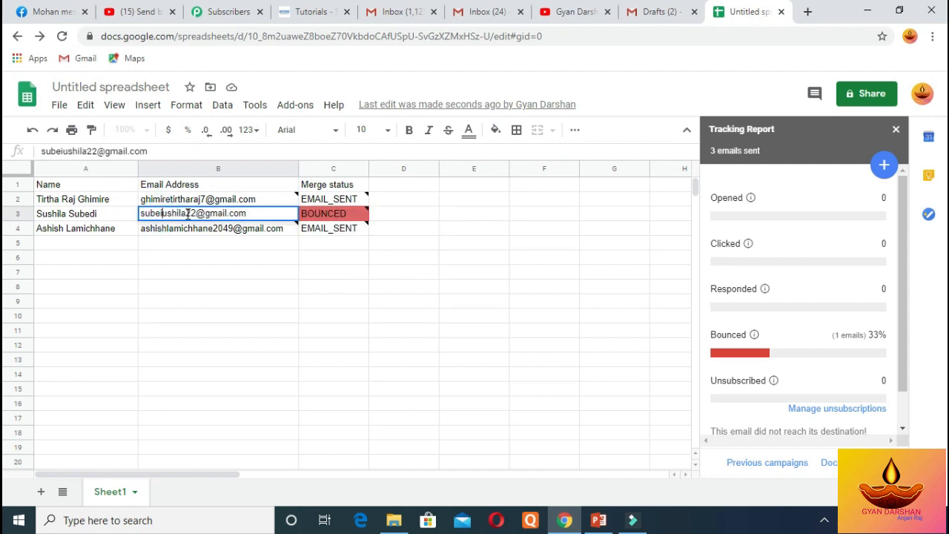
pyautogui.write('s')
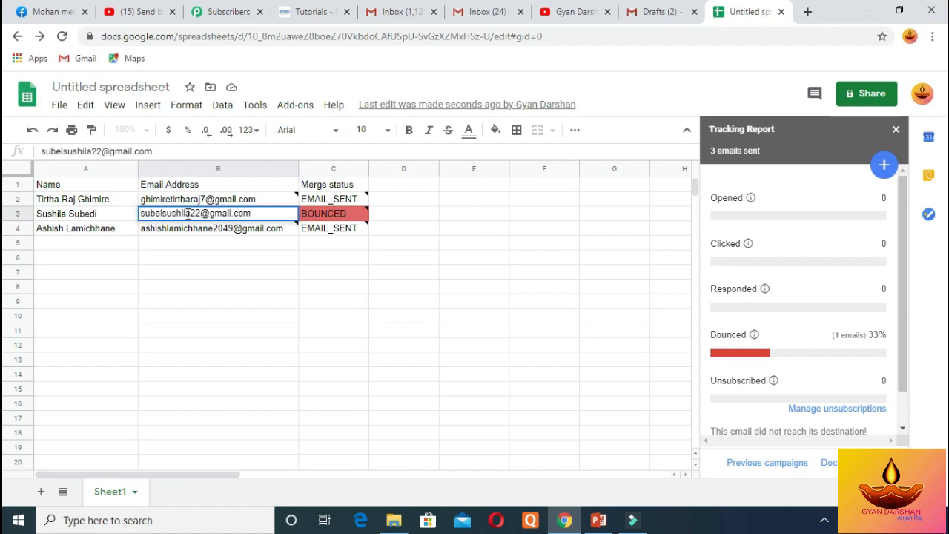
pyautogui.press('BackSpace')
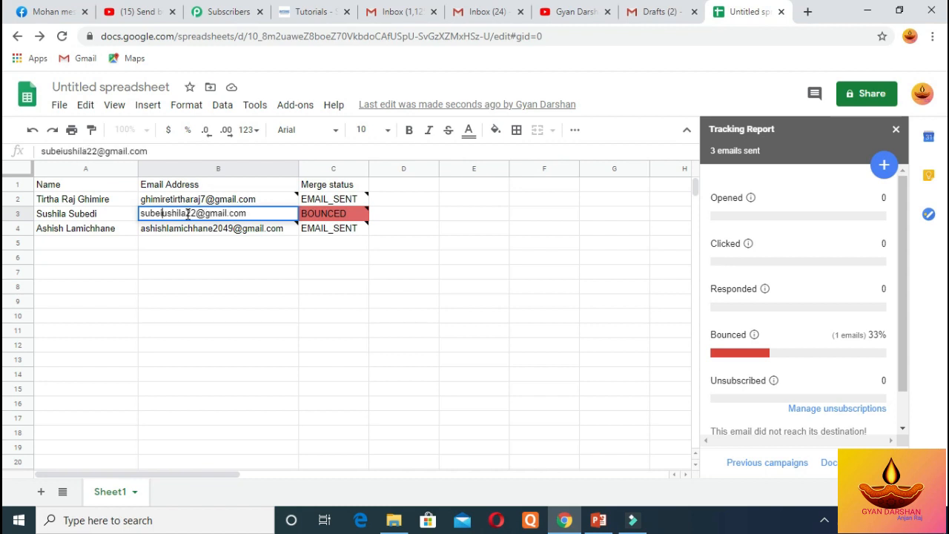
pyautogui.press('BackSpace')
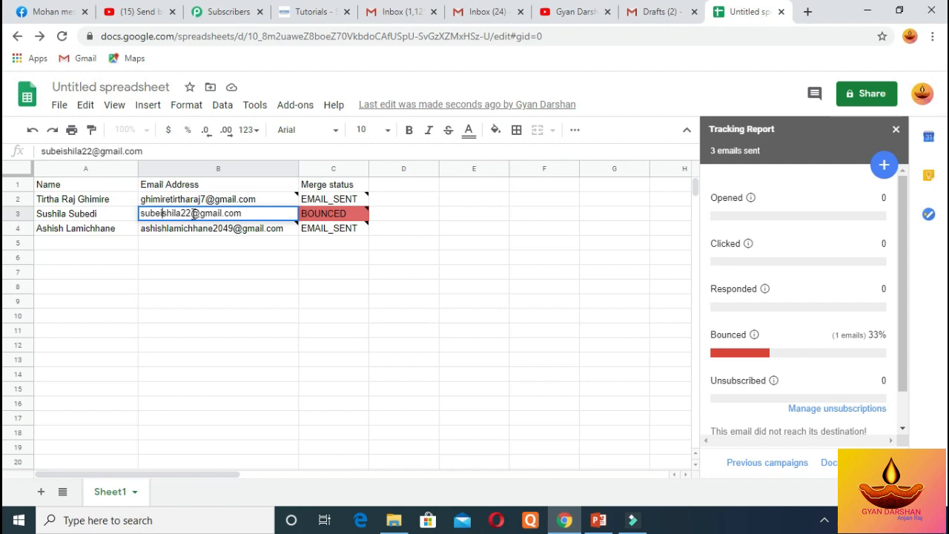
pyautogui.click(384, 261)
pyautogui.moveTo(332, 208)
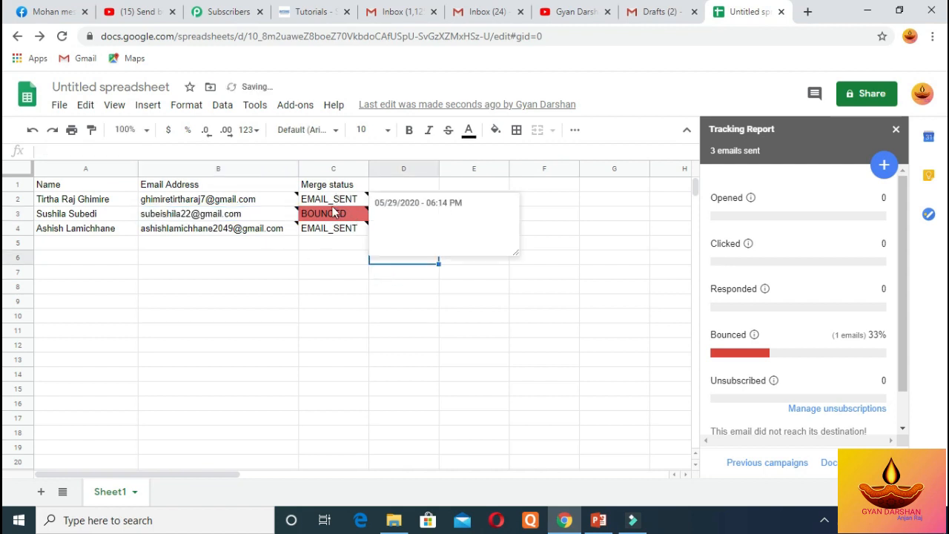
pyautogui.moveTo(227, 224)
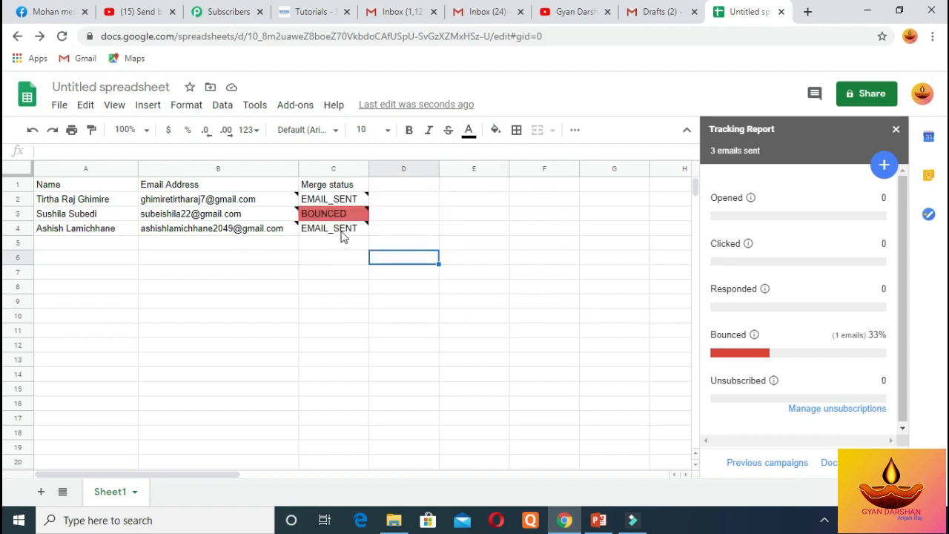
pyautogui.moveTo(342, 236)
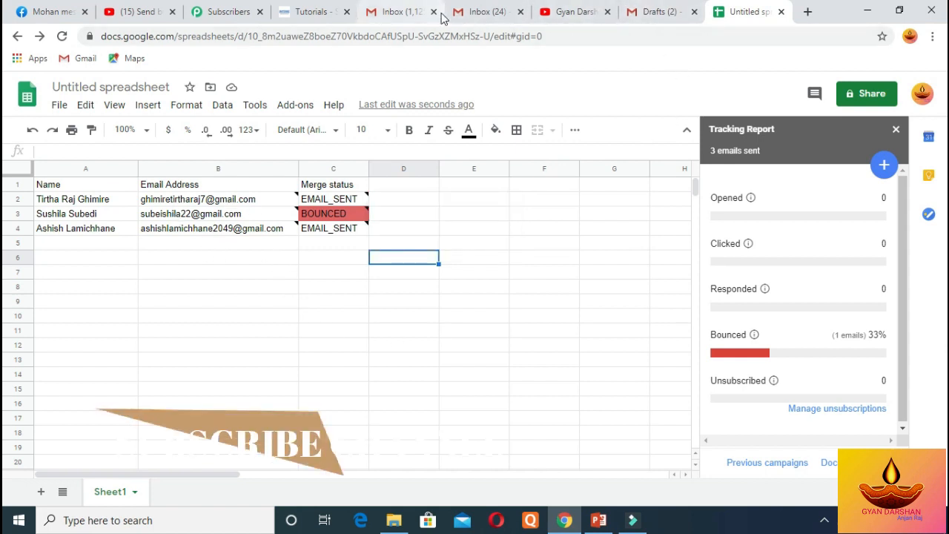
# Open the Birthday Celebration email in the recipient's inbox, then return to the spreadsheet
pyautogui.click(482, 13)
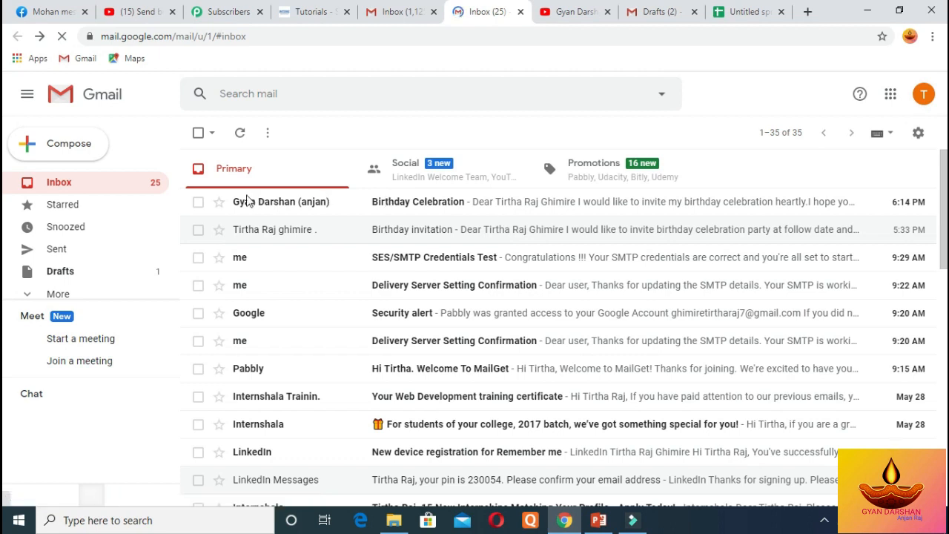
pyautogui.click(429, 202)
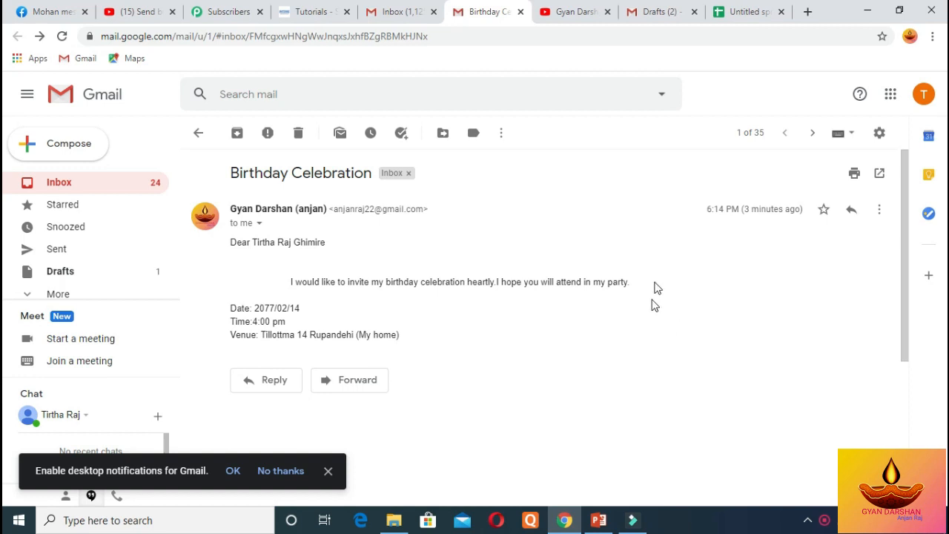
pyautogui.click(731, 14)
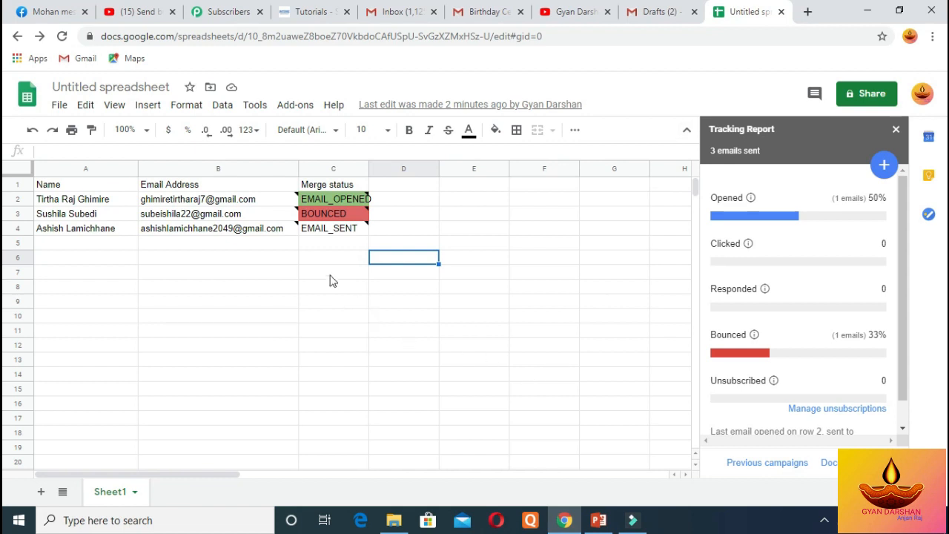
# Confirm C2's EMAIL_OPENED status note shows the email opened 05/29/2020 - 06:15 PM
pyautogui.moveTo(307, 194)
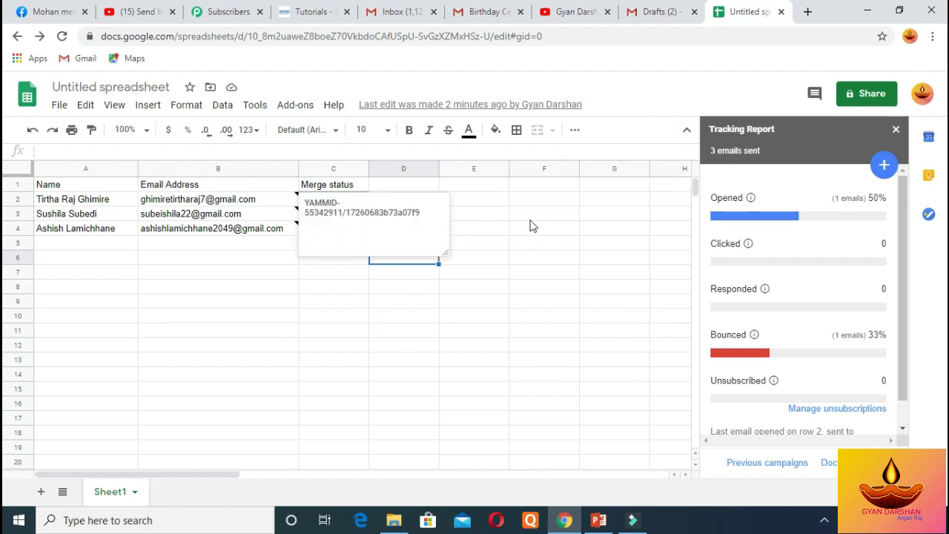
pyautogui.click(324, 318)
pyautogui.moveTo(324, 199)
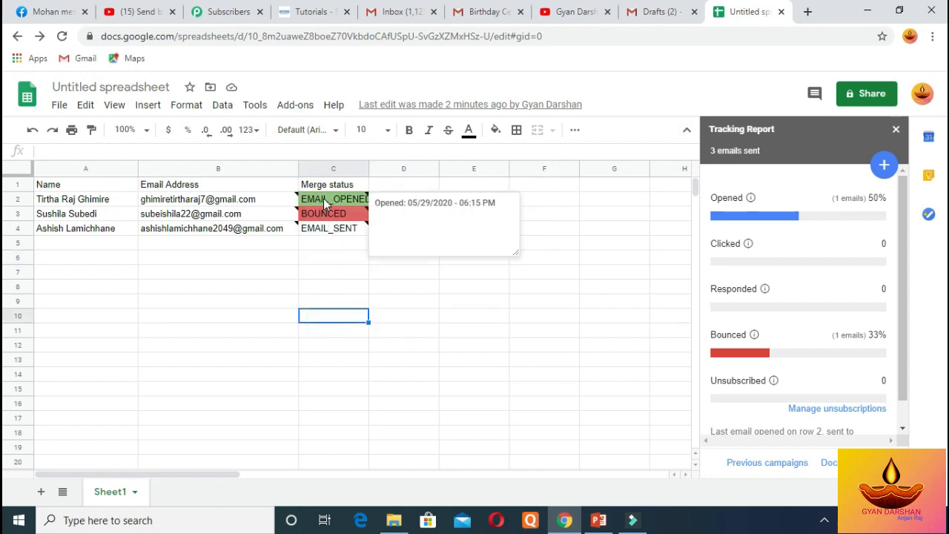